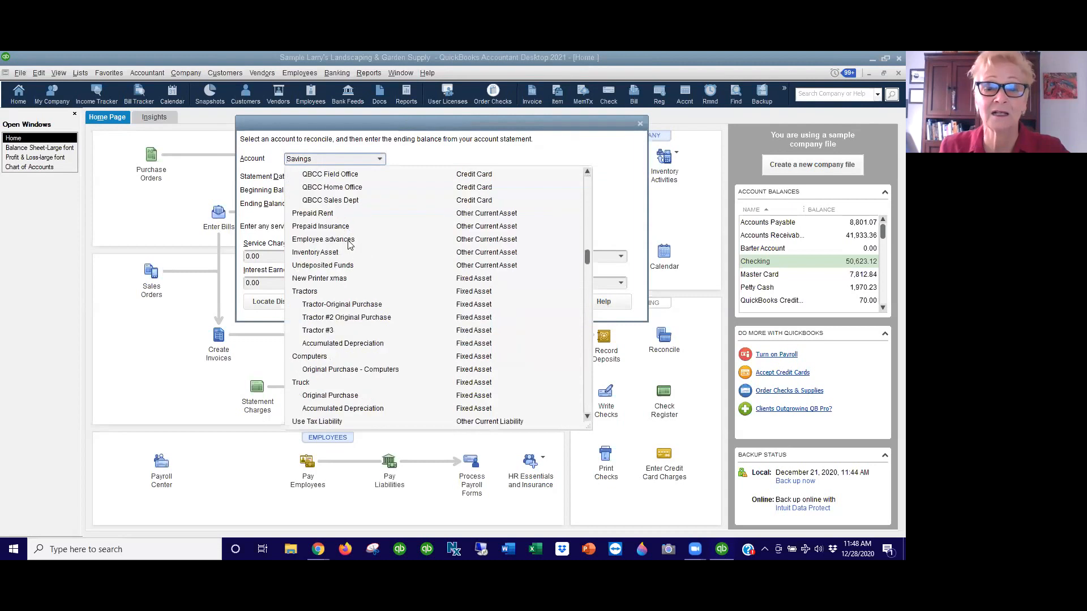
# - Browse the list of accounts and choose Checking as the account to reconcile
pyautogui.scroll(-2, 349, 243)
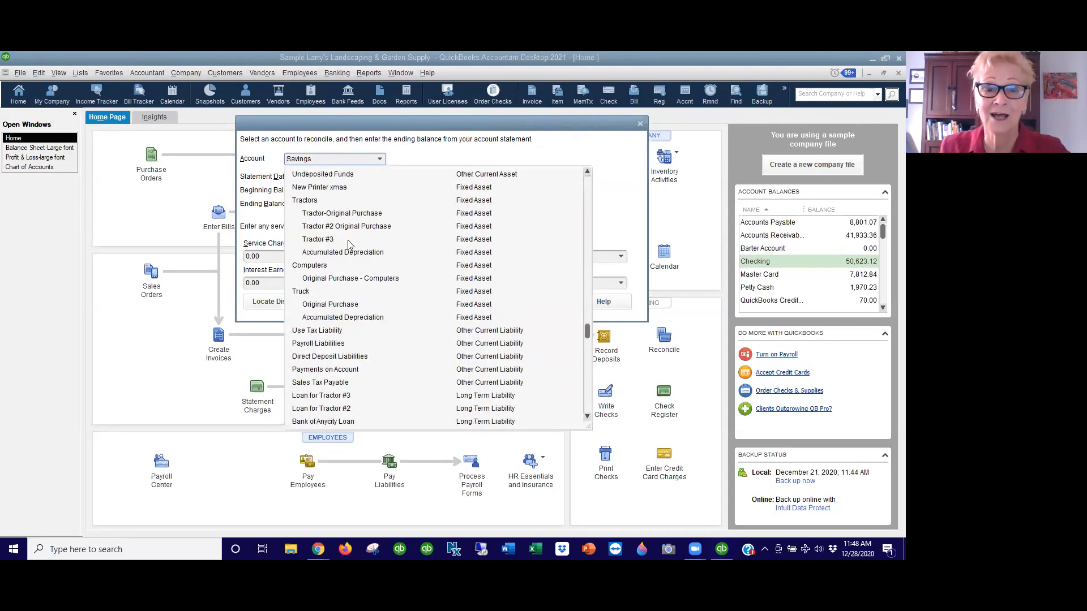
pyautogui.scroll(-2, 348, 243)
pyautogui.scroll(4, 348, 243)
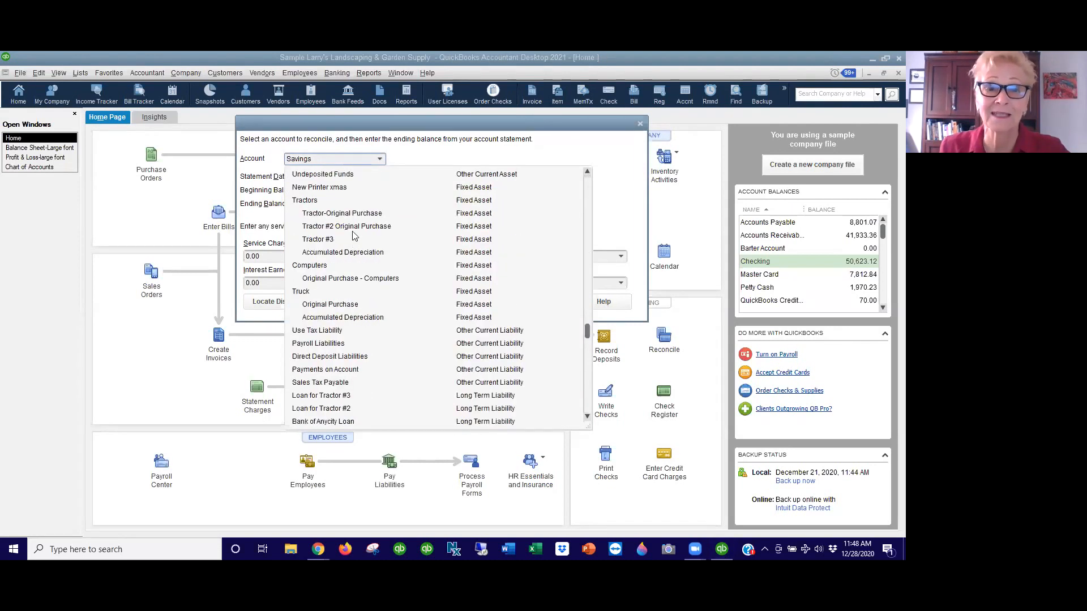
pyautogui.click(383, 159)
pyautogui.click(382, 159)
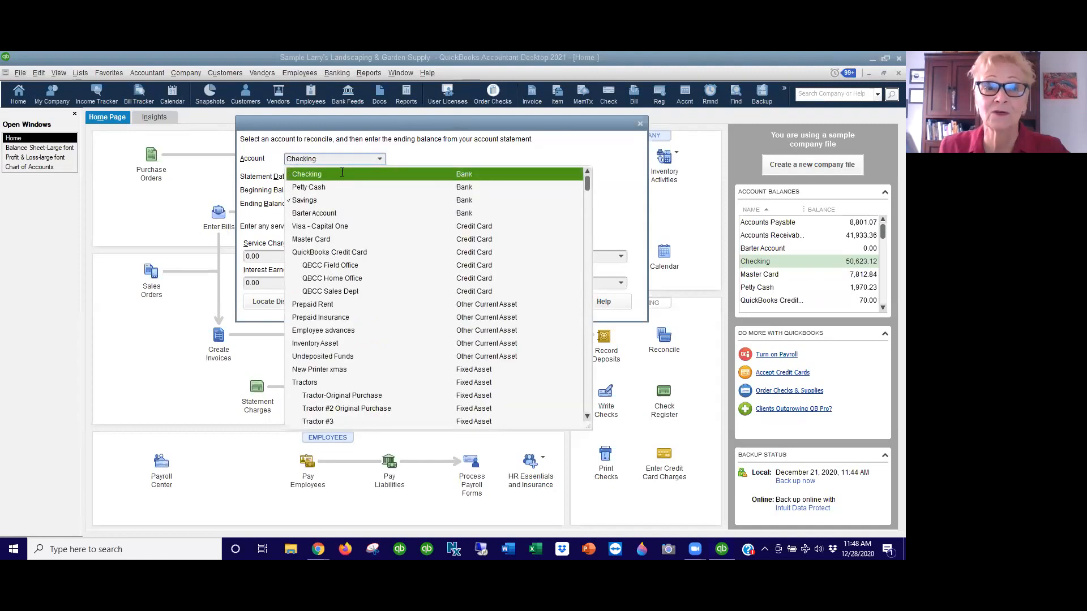
pyautogui.click(342, 175)
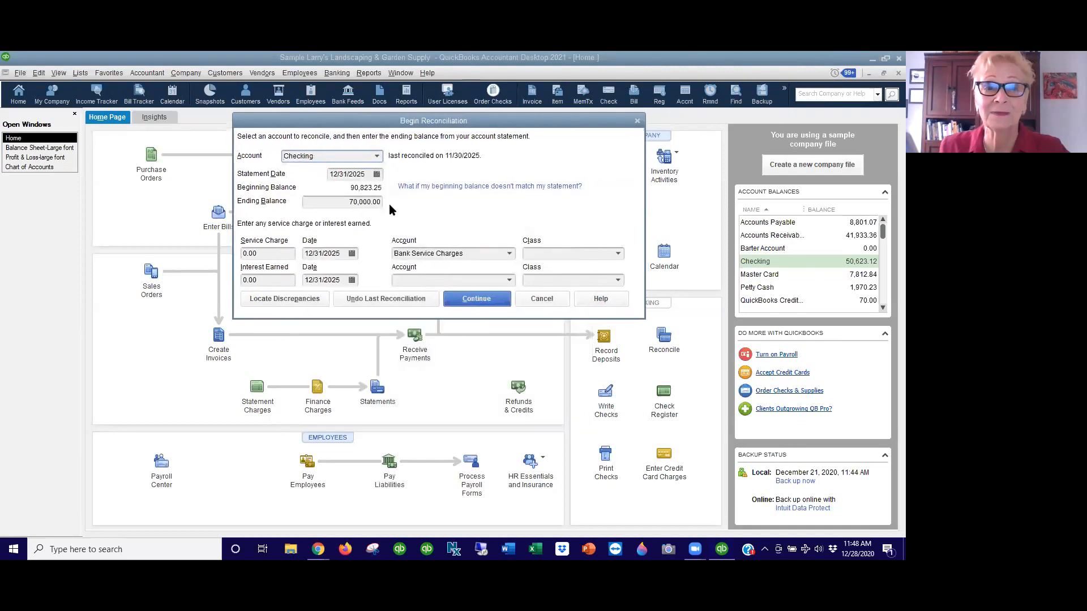
# - Set the statement date to 12/31/2025 and select the amount in the ending balance field
pyautogui.click(377, 175)
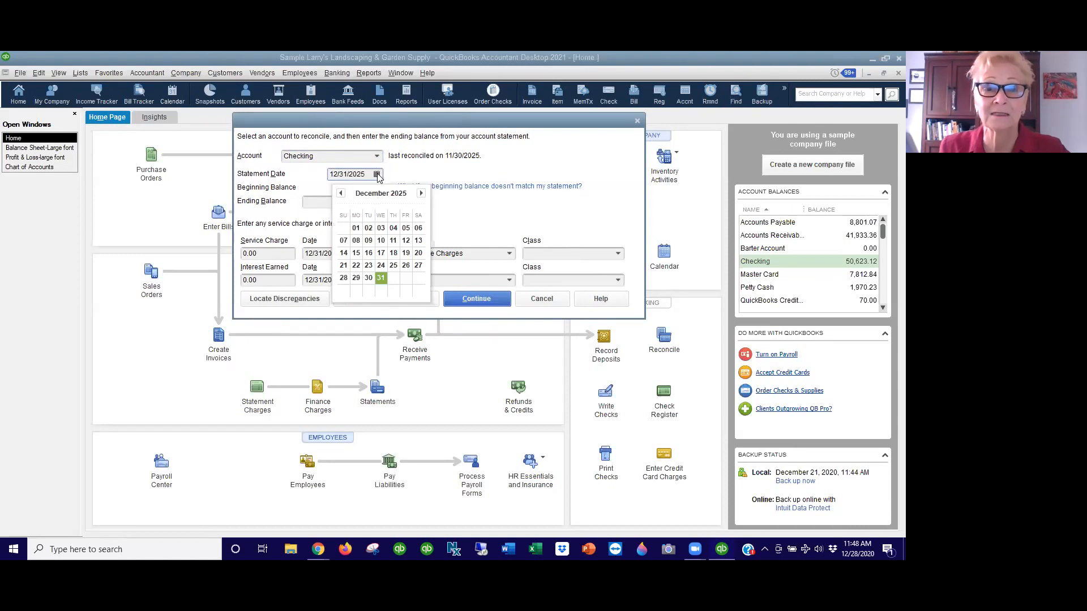
pyautogui.click(381, 278)
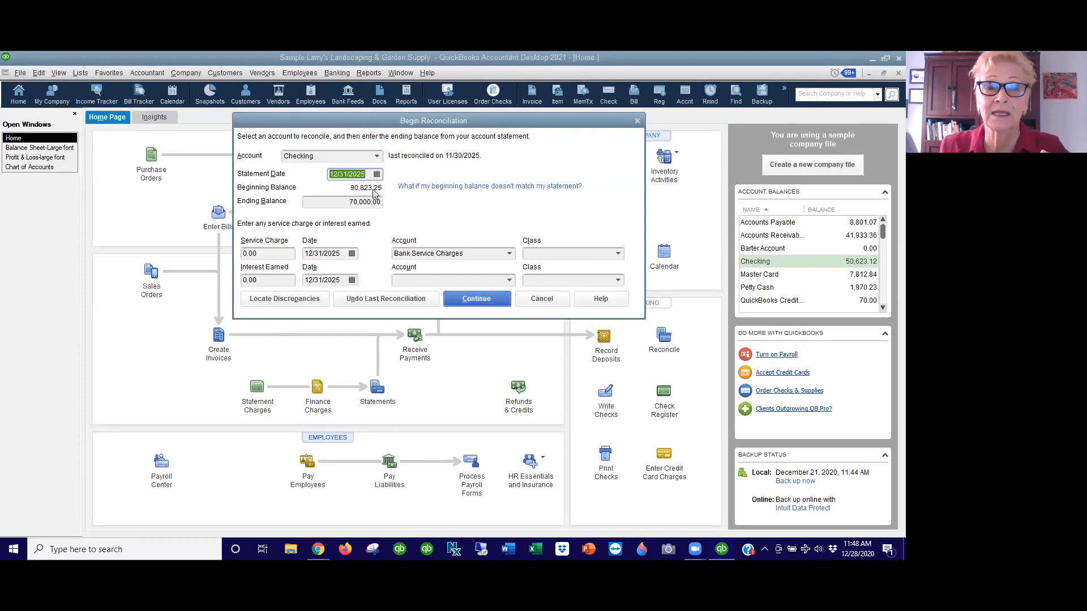
pyautogui.click(337, 201)
pyautogui.doubleClick(378, 203)
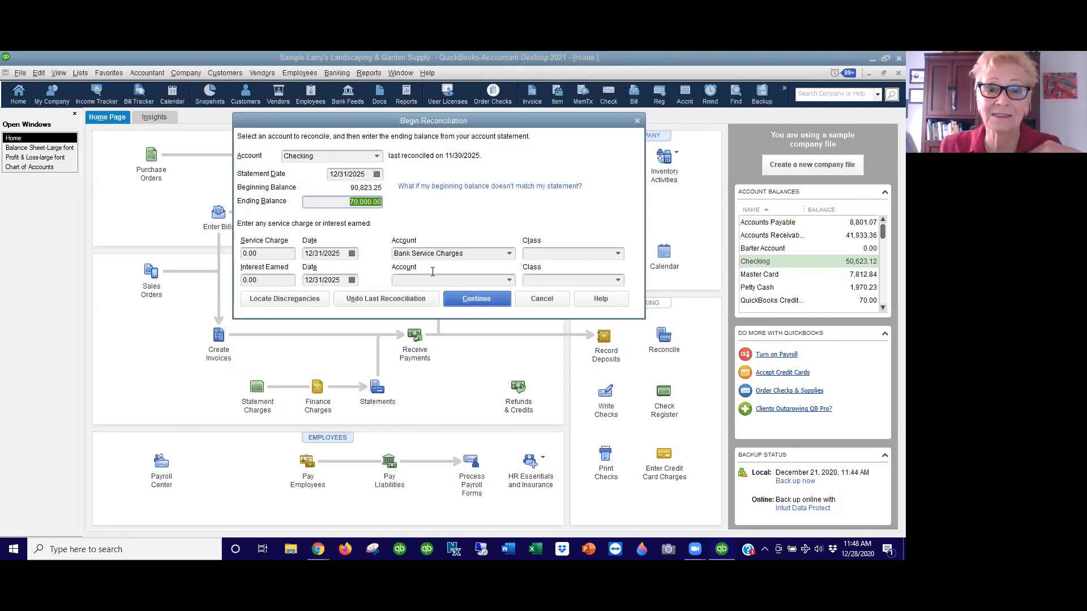
# - Enter a service charge of 10.00 for the statement
pyautogui.click(240, 254)
pyautogui.write('10')
pyautogui.press('Tab')
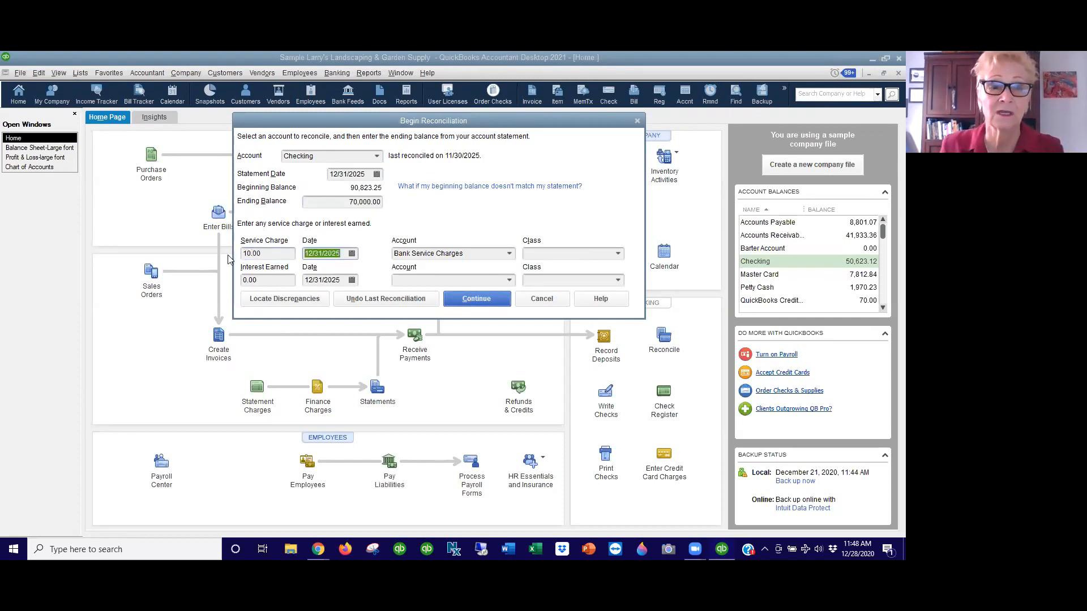
# - Enter 0.02 as interest earned, assign it to the Interest Income account, and continue to the reconciliation transactions
pyautogui.click(266, 279)
pyautogui.press('BackSpace')
pyautogui.write('0.02')
pyautogui.press('Tab')
pyautogui.click(405, 279)
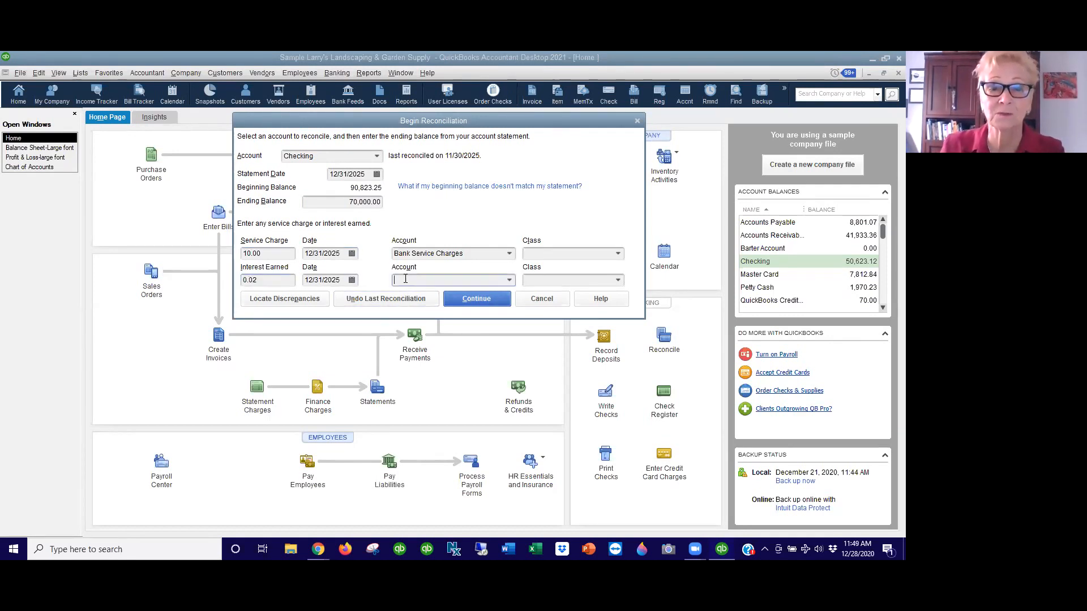
pyautogui.write('In')
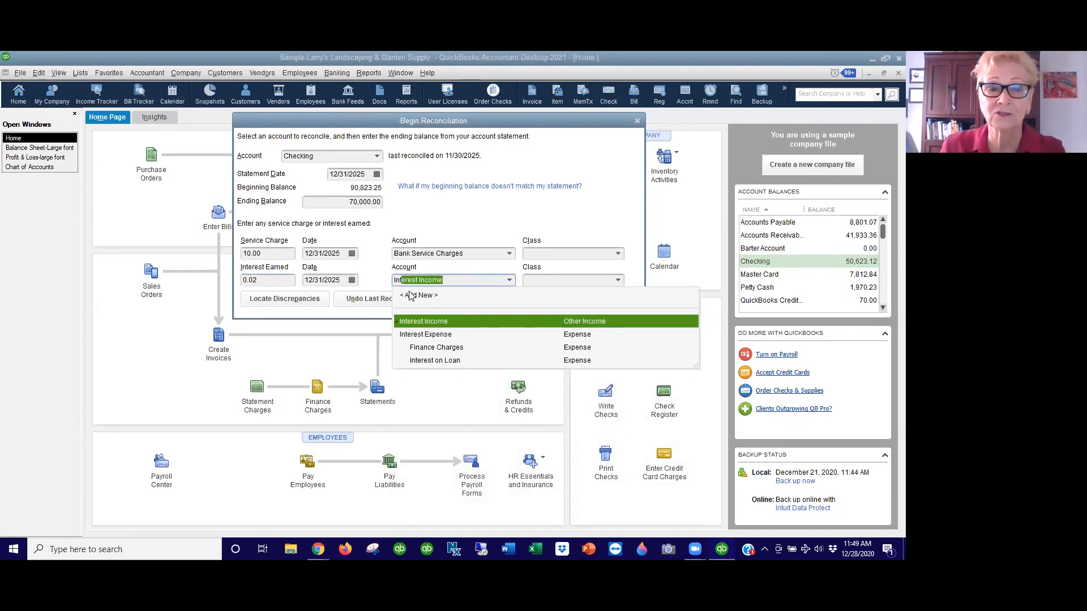
pyautogui.click(444, 322)
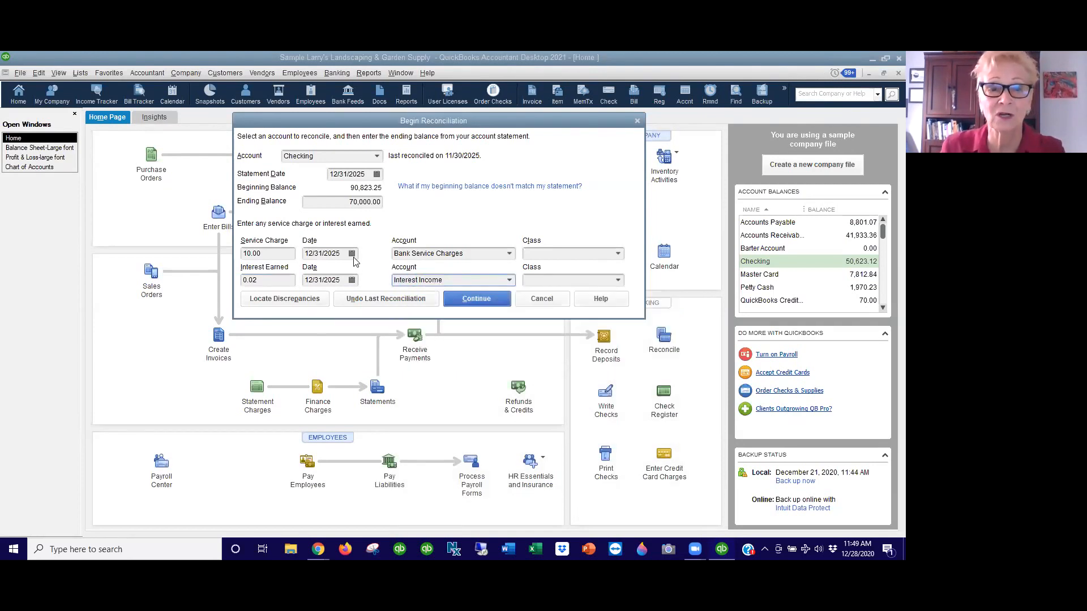
pyautogui.click(472, 299)
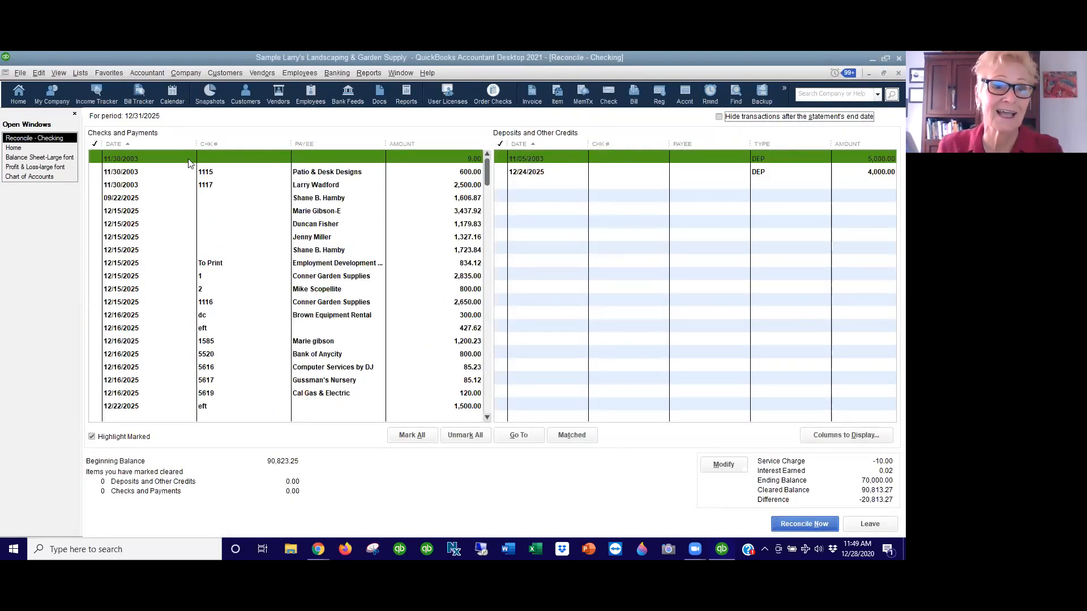
# - Mark the first eight checks and payments as cleared, from the 9.00 payment through the 1,723.84 payment
pyautogui.click(95, 159)
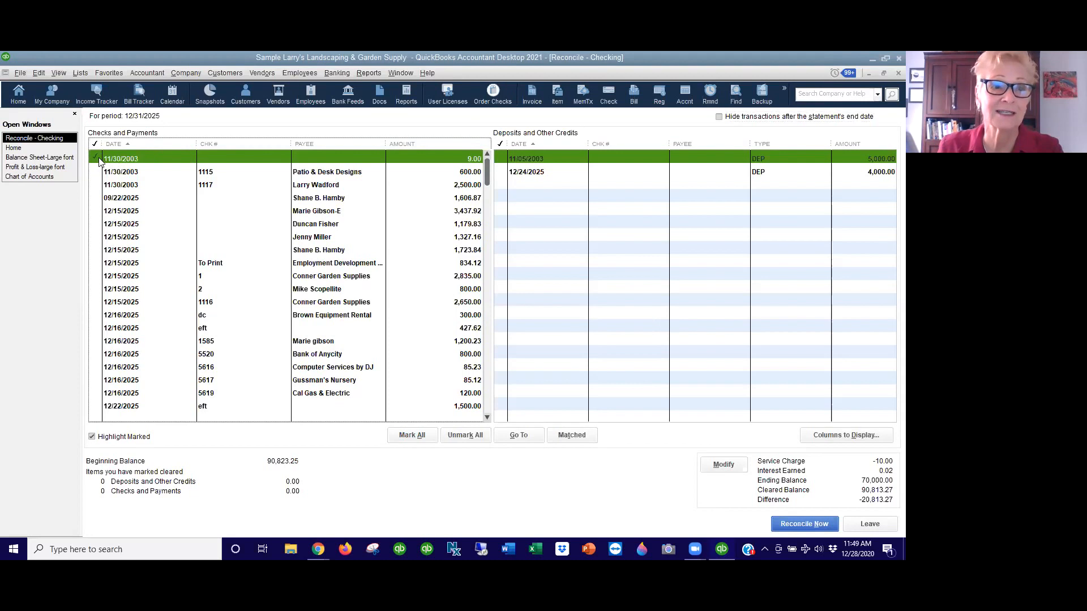
pyautogui.click(95, 172)
pyautogui.click(95, 186)
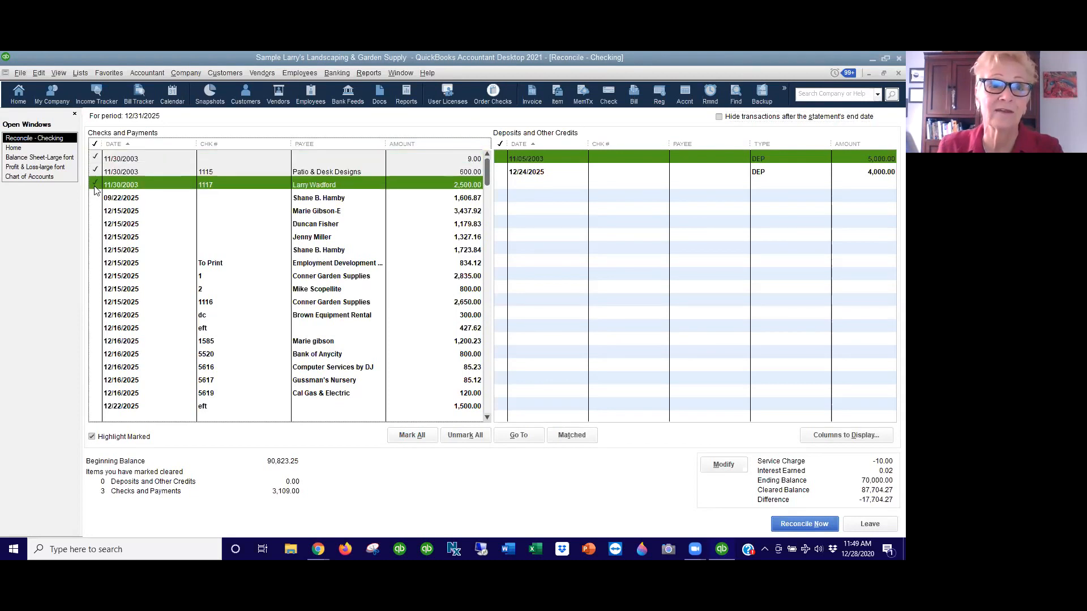
pyautogui.click(96, 198)
pyautogui.click(96, 211)
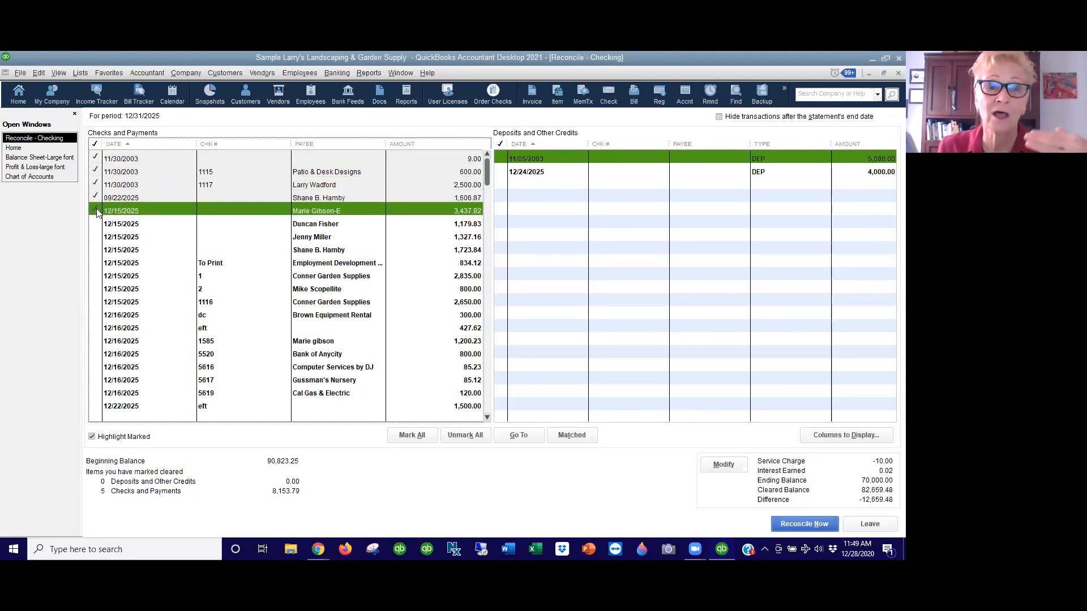
pyautogui.click(95, 224)
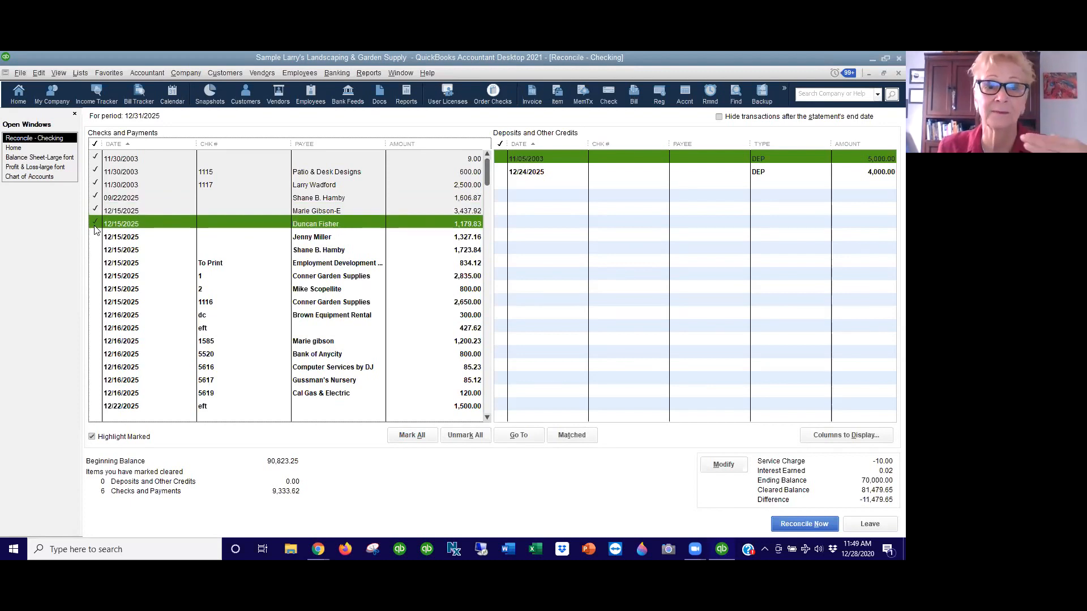
pyautogui.click(93, 236)
pyautogui.click(94, 250)
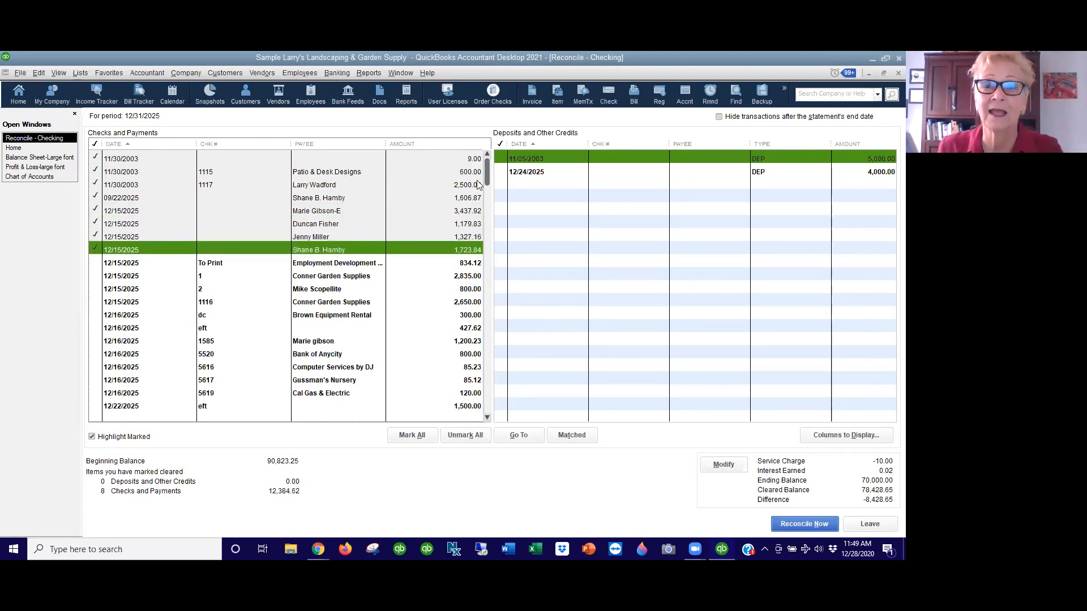
# - Mark the 5,000.00 and 4,000.00 deposits and the 834.12 and 2,835.00 payments as cleared
pyautogui.click(506, 158)
pyautogui.click(505, 172)
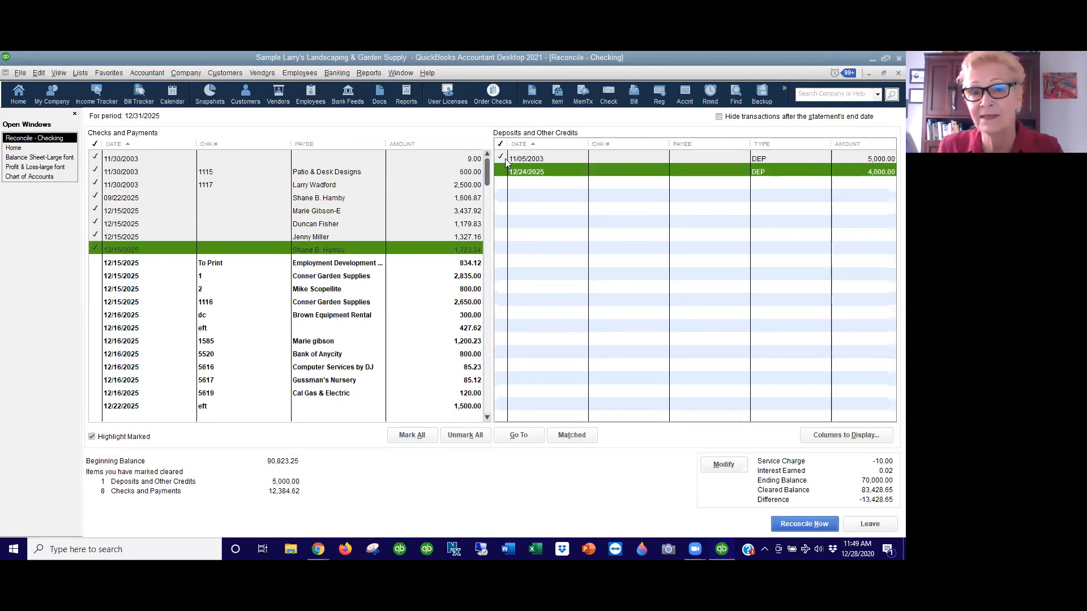
pyautogui.click(505, 171)
pyautogui.click(505, 172)
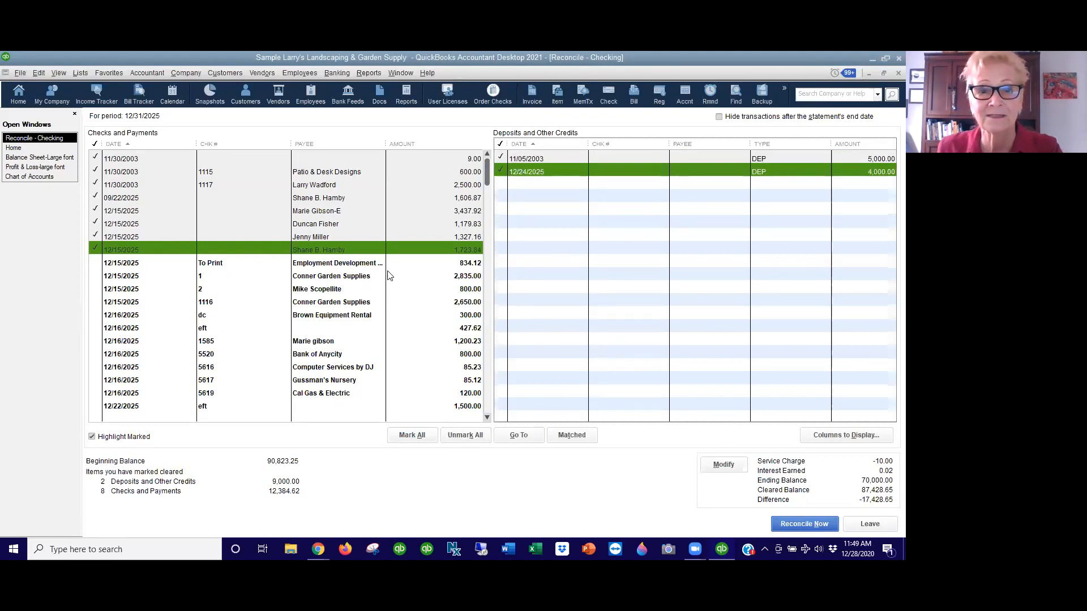
pyautogui.click(221, 266)
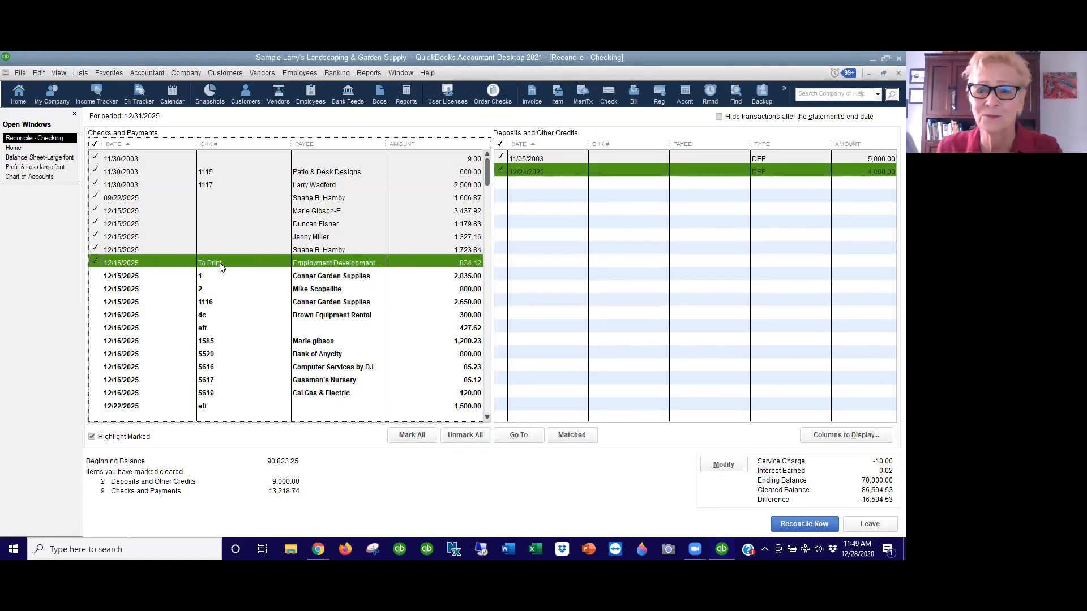
pyautogui.click(218, 277)
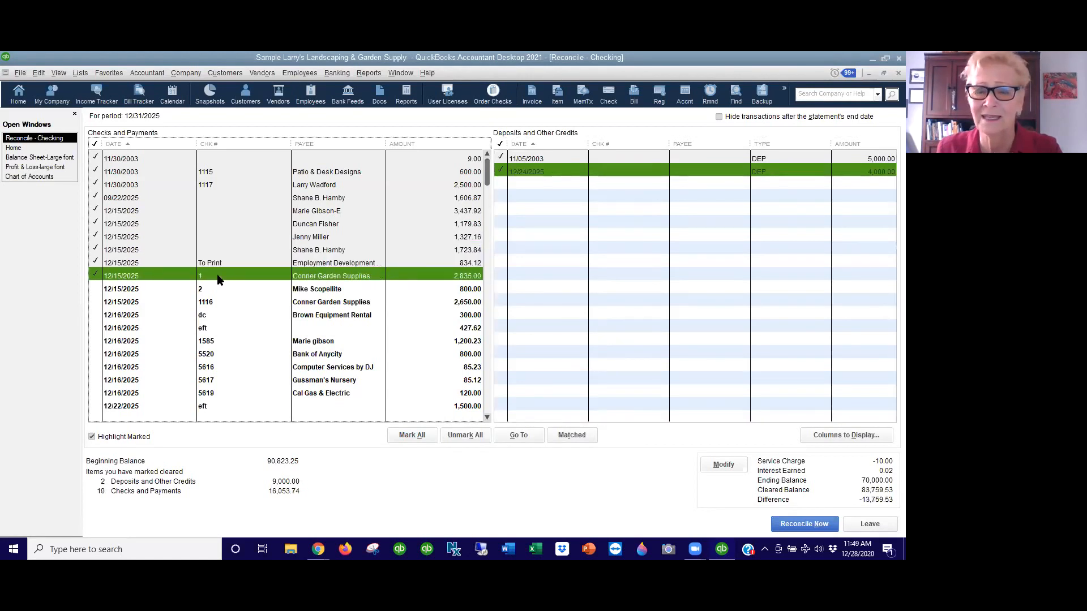
# - Open the 834.12 Employment Development Department check, turn off Print Later, set its number to eft, and record the changes
pyautogui.doubleClick(216, 265)
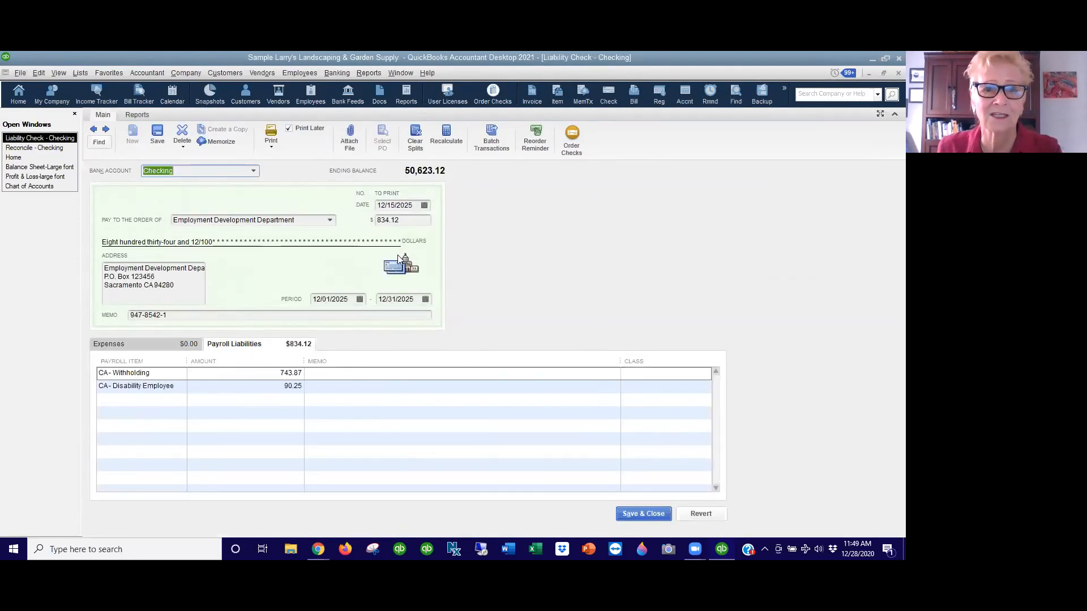
pyautogui.click(289, 129)
pyautogui.press('Tab')
pyautogui.write('e')
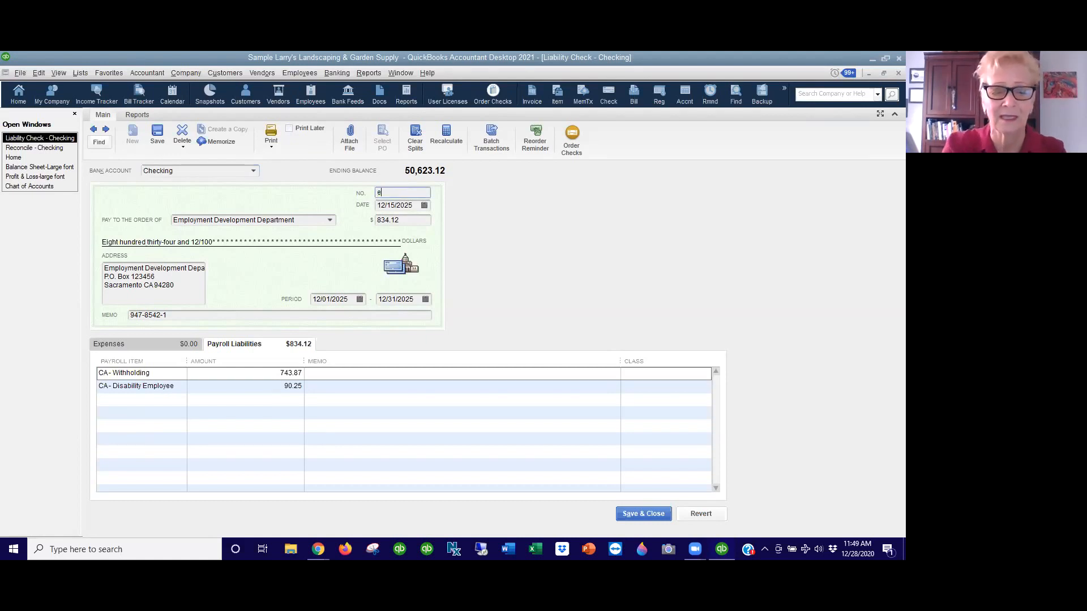
pyautogui.write('ft')
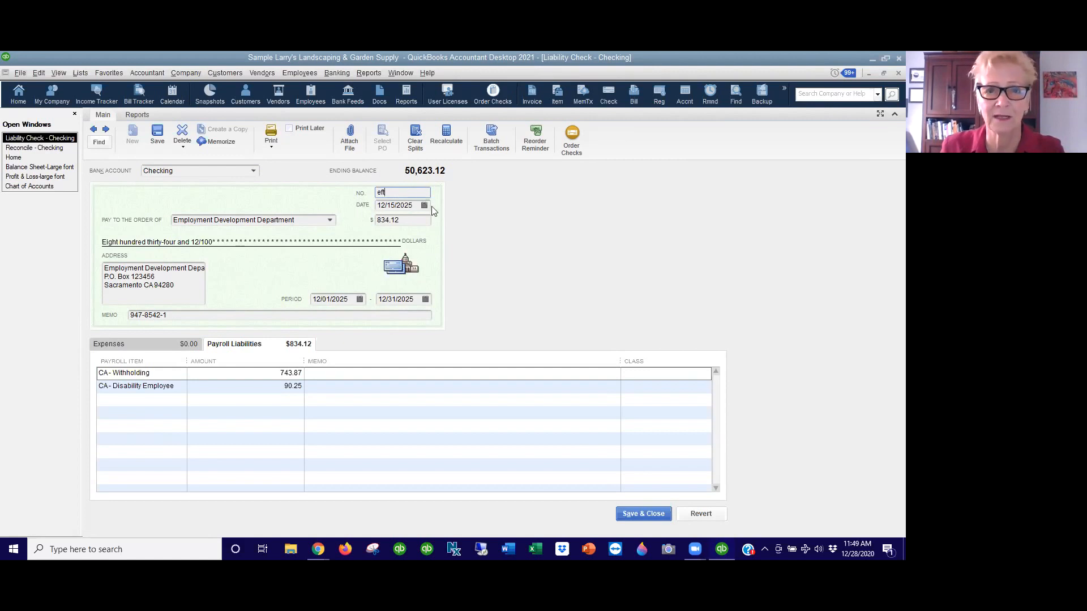
pyautogui.click(649, 515)
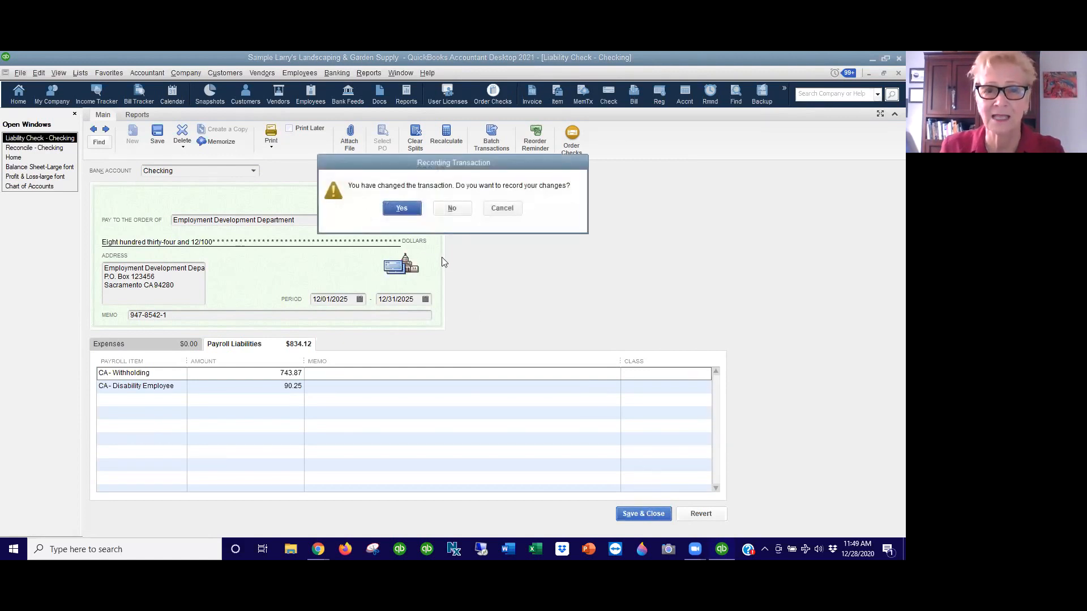
pyautogui.click(403, 210)
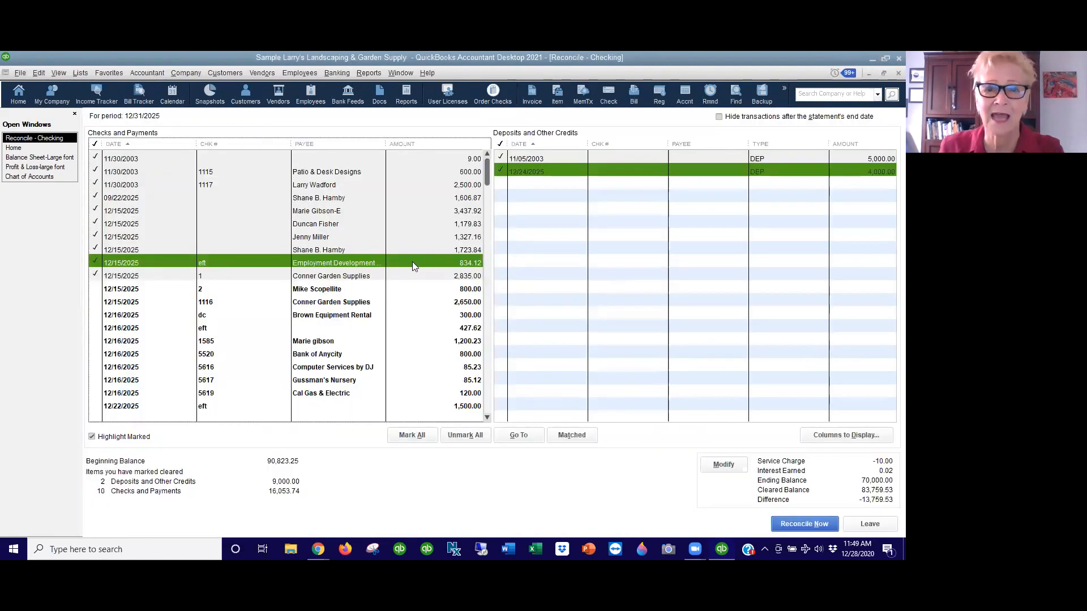
# - Mark the 800.00 check 2, the 2,650.00, 12,000.00 and 1,500.00 payments as cleared, with the 1,200.23 check left unmarked
pyautogui.click(96, 291)
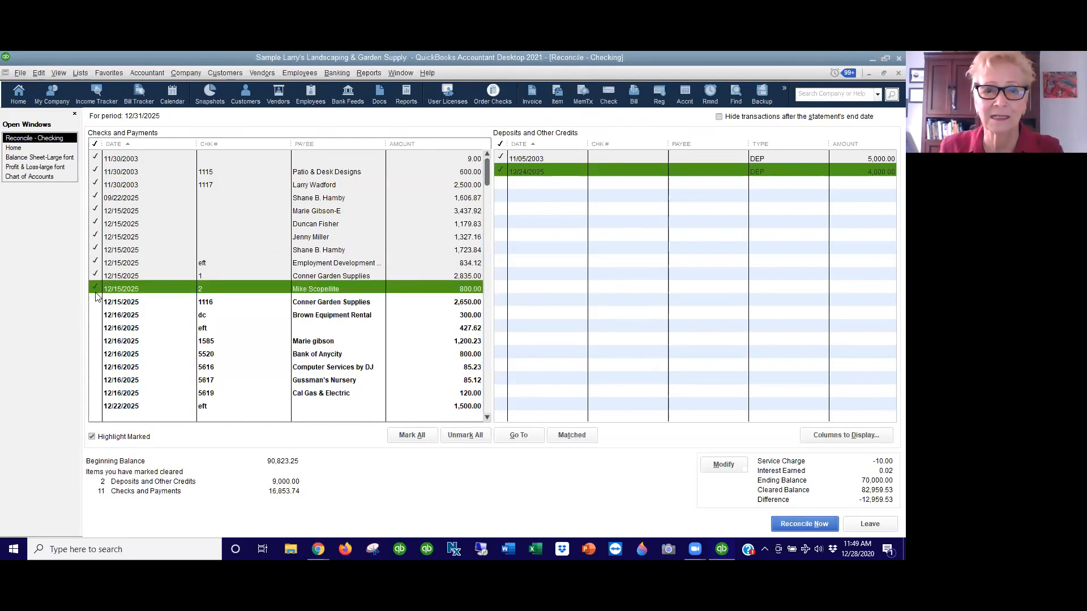
pyautogui.click(96, 303)
pyautogui.click(96, 342)
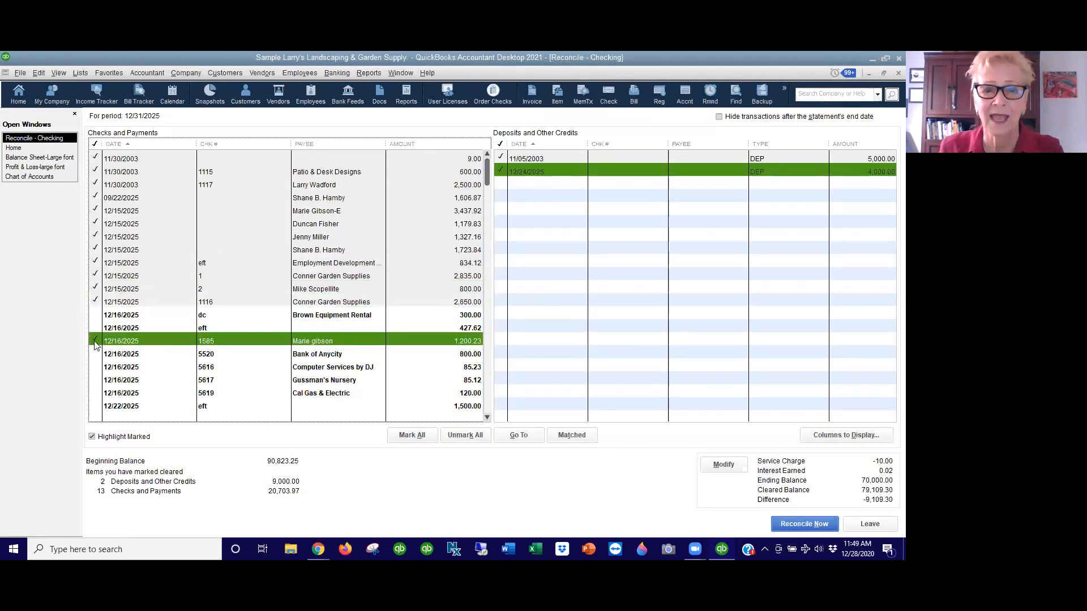
pyautogui.scroll(-3, 122, 338)
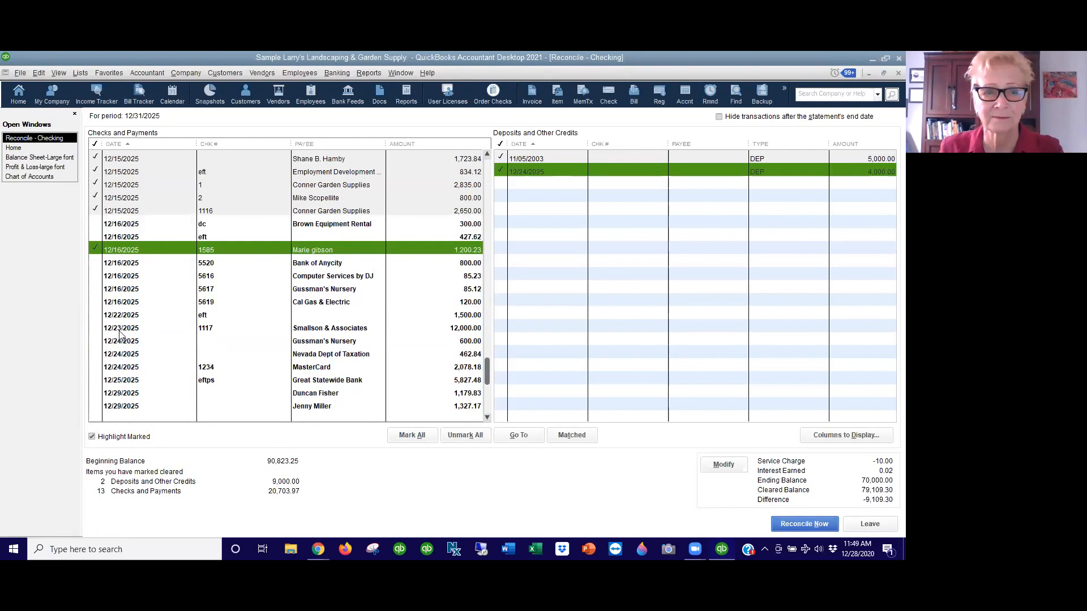
pyautogui.click(99, 328)
pyautogui.click(96, 314)
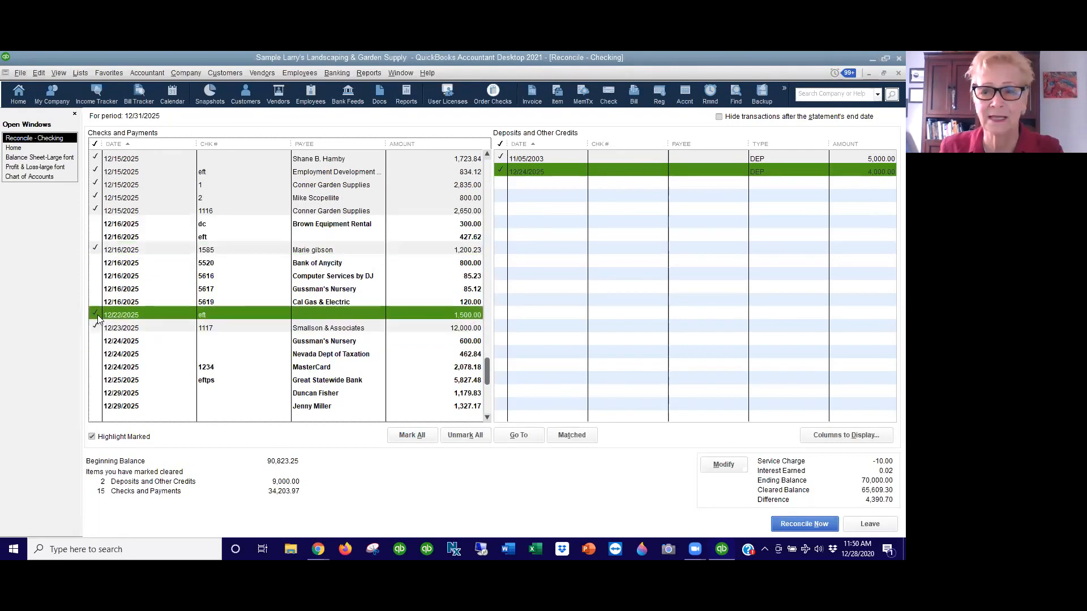
pyautogui.click(105, 252)
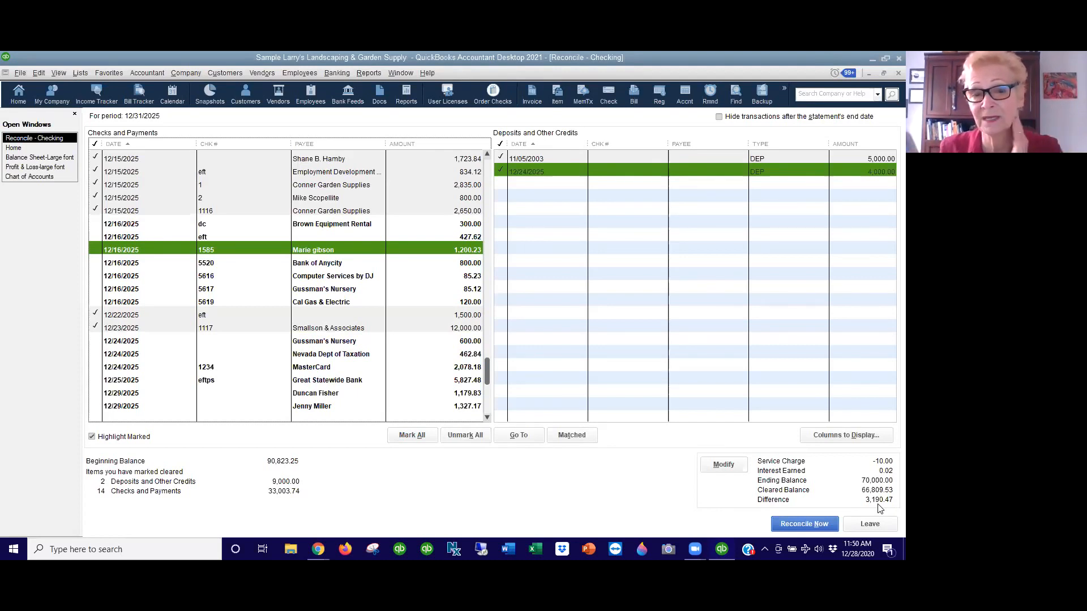
# - Try to finish the reconciliation, and choose to leave it without entering an adjustment
pyautogui.click(815, 523)
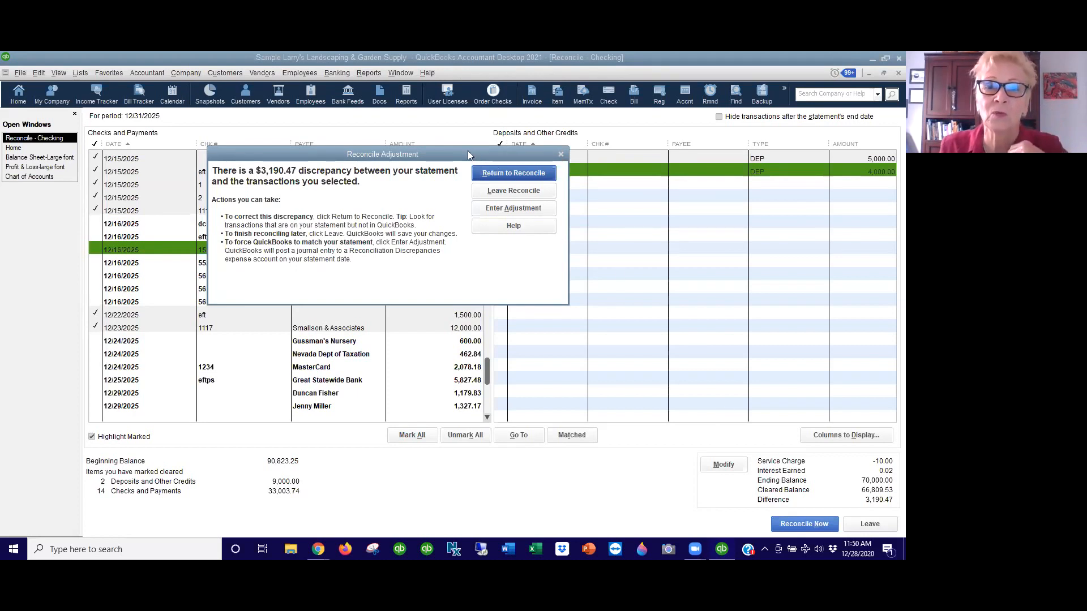
pyautogui.moveTo(463, 156); pyautogui.dragTo(500, 177)
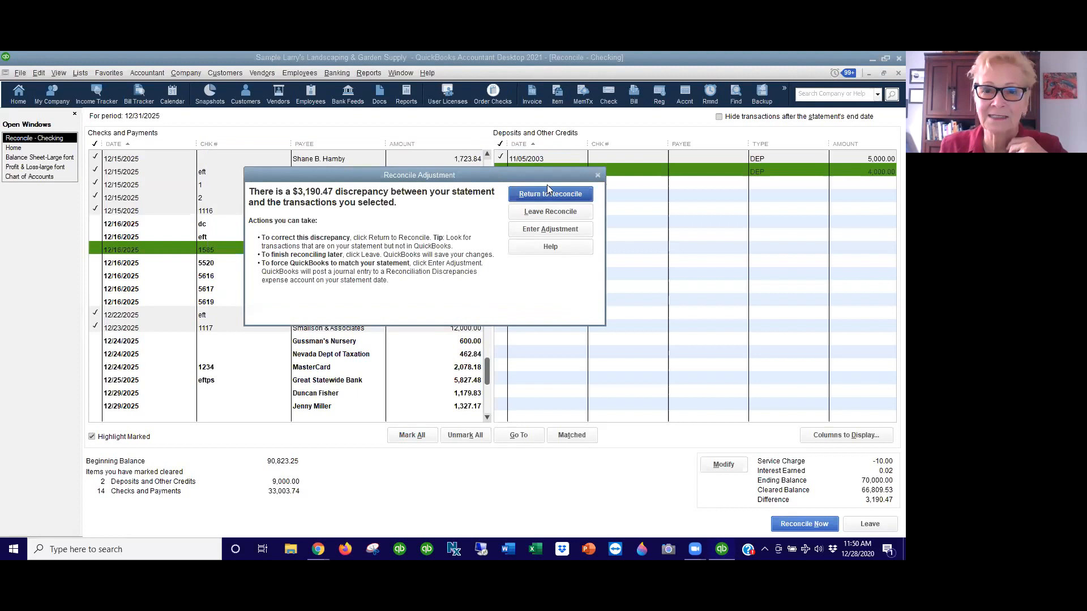
pyautogui.click(560, 213)
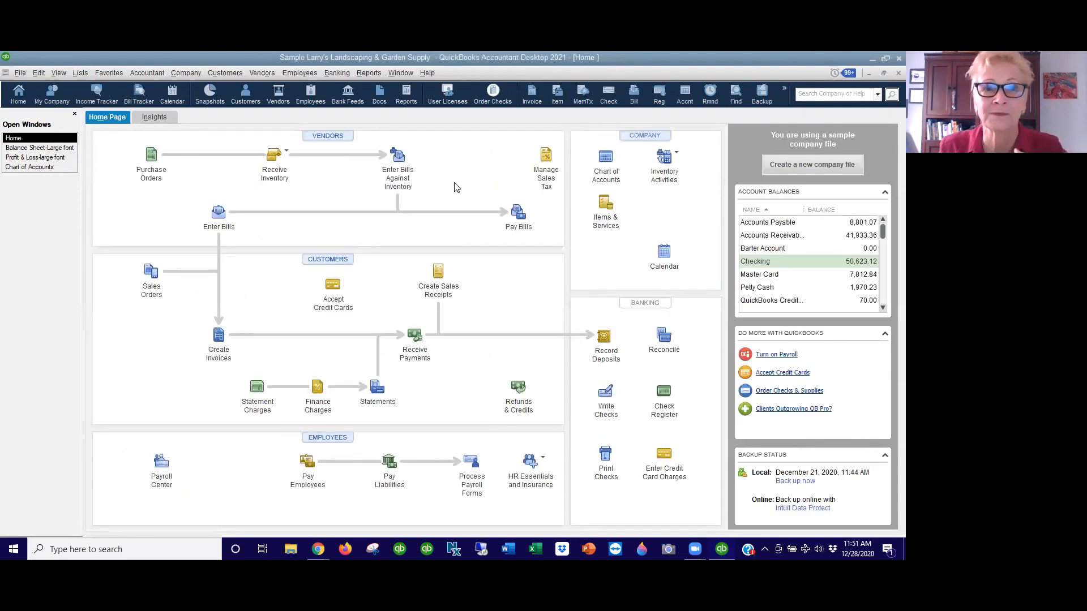
# - Resume the Checking reconciliation for 12/31/2025 and unmark the 2,650.00 Conner Garden Supplies check 1116
pyautogui.click(346, 73)
pyautogui.click(347, 162)
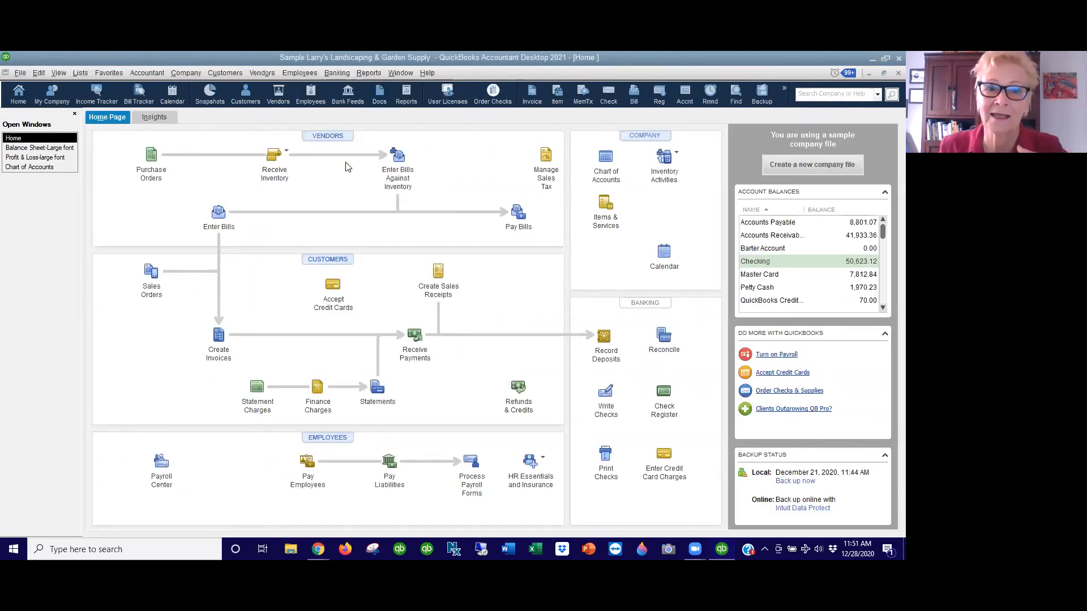
pyautogui.click(474, 296)
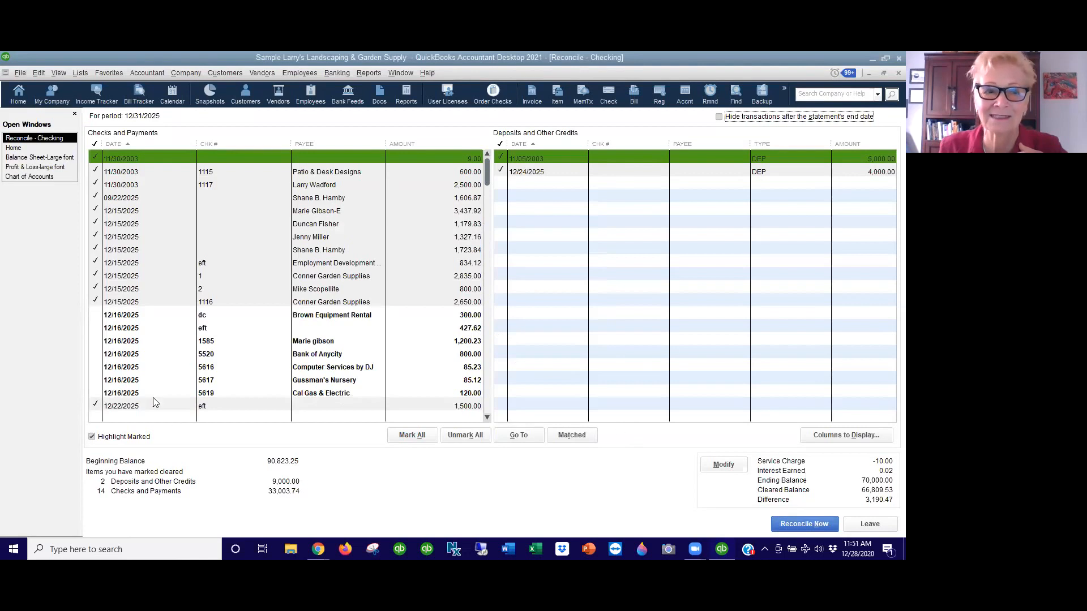
pyautogui.click(96, 315)
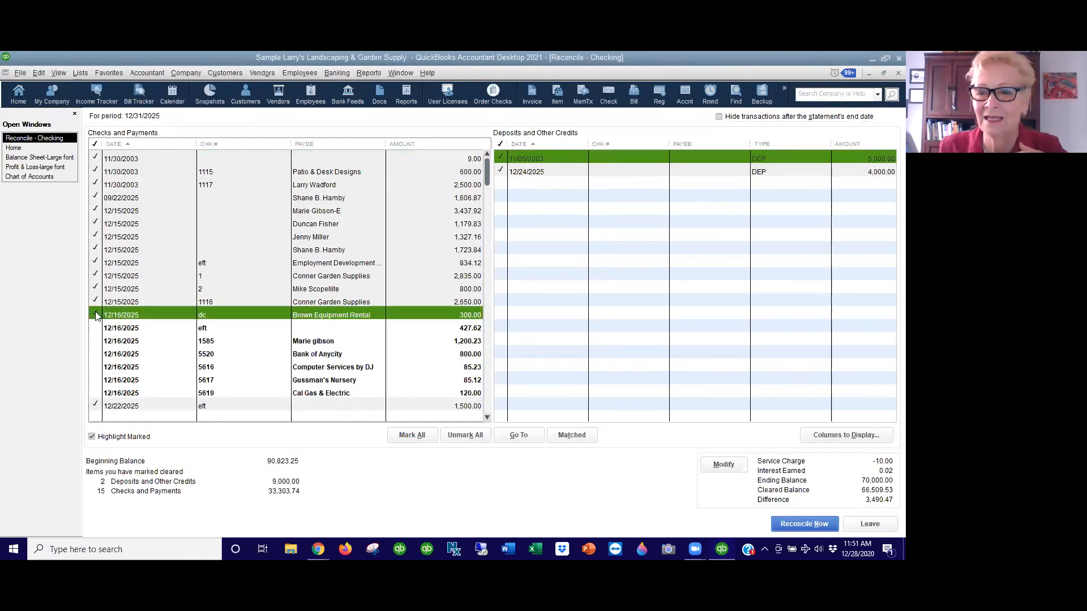
pyautogui.click(96, 315)
pyautogui.click(97, 304)
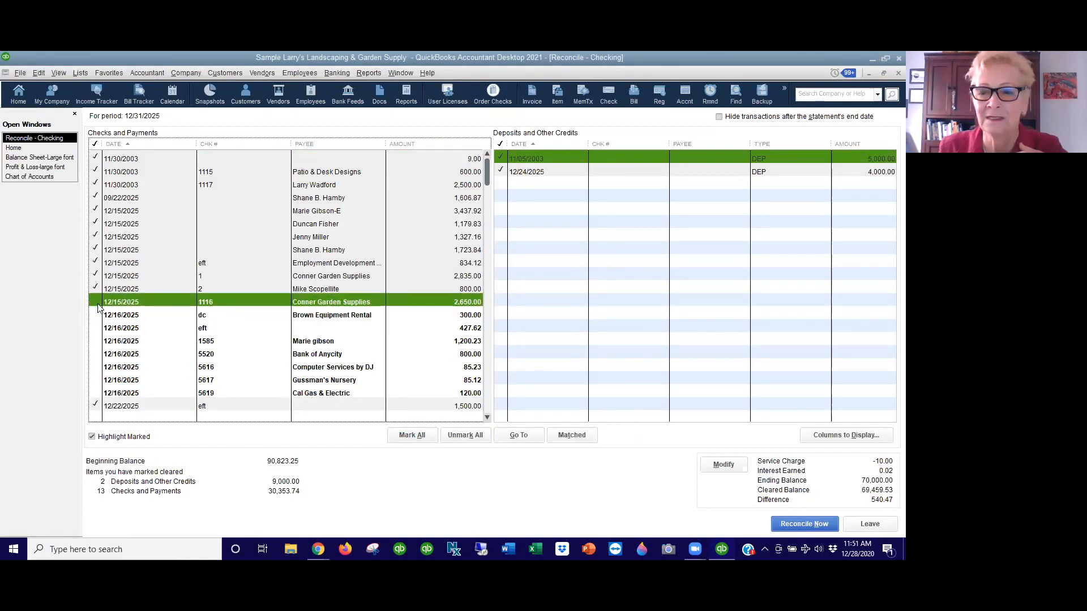
# - Finish the Checking reconciliation by entering an adjustment, and display both the summary and detail reports before closing them
pyautogui.click(808, 525)
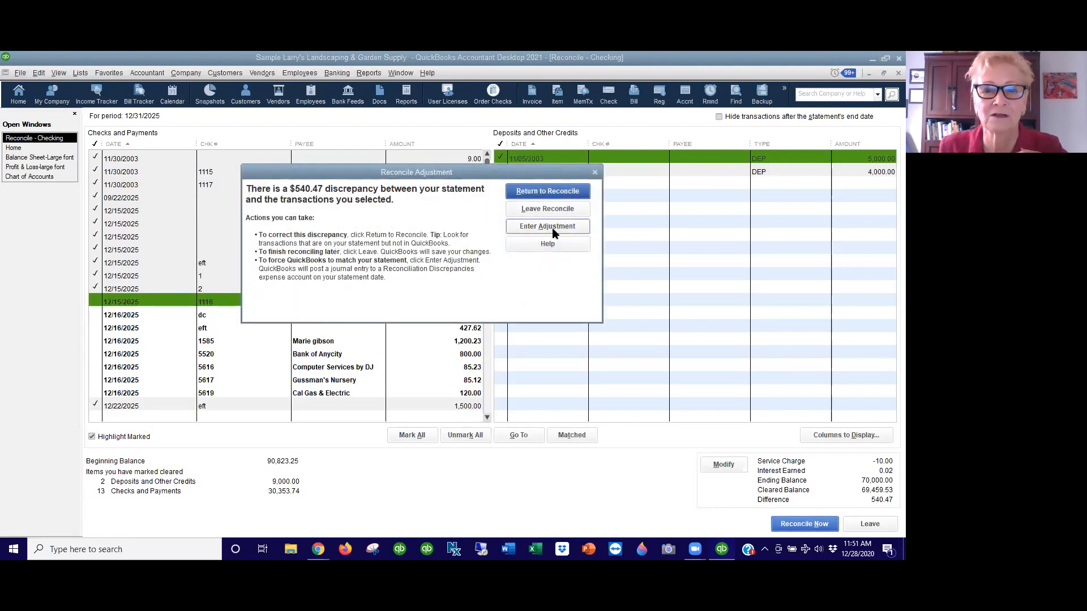
pyautogui.click(549, 226)
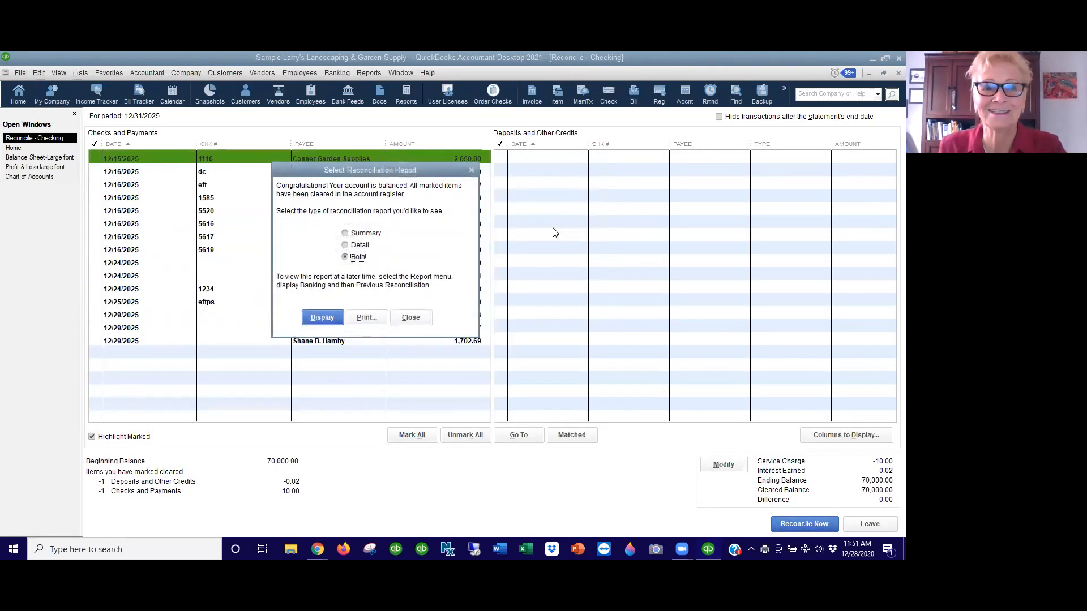
pyautogui.moveTo(437, 167); pyautogui.dragTo(530, 142)
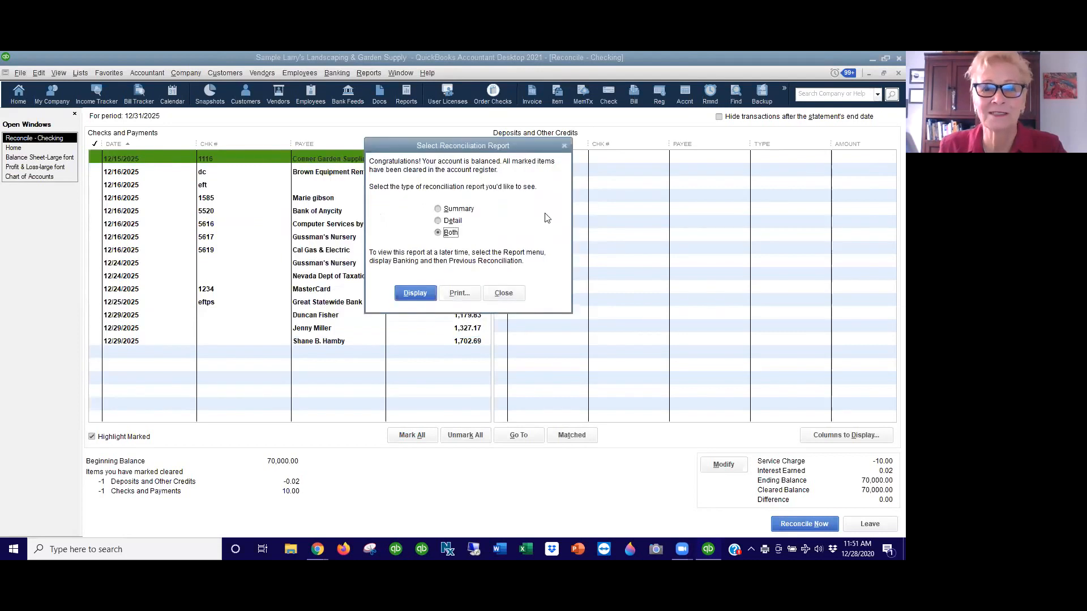
pyautogui.click(416, 293)
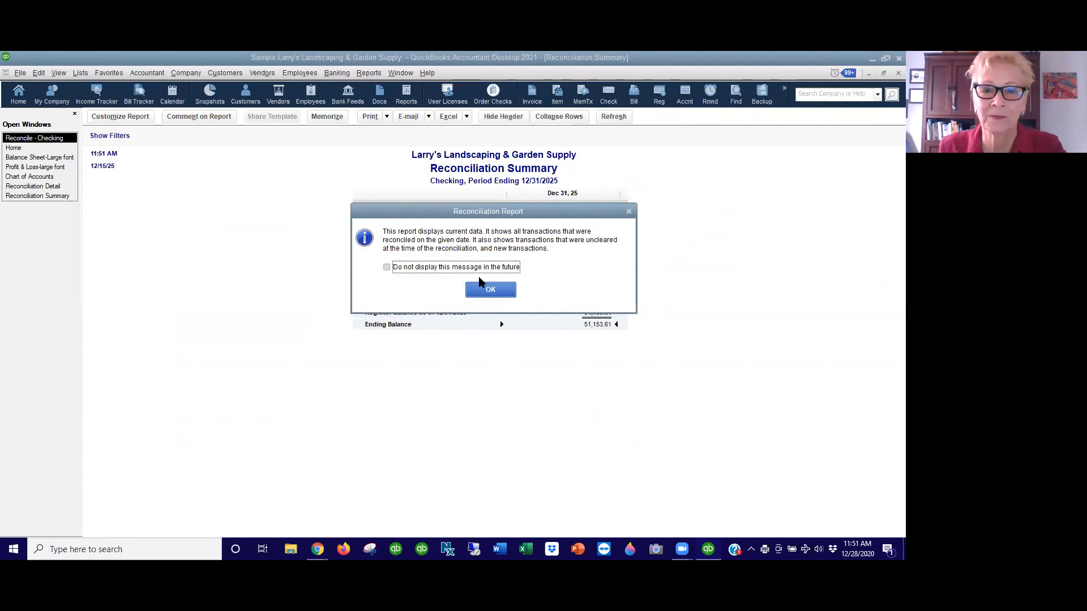
pyautogui.click(501, 290)
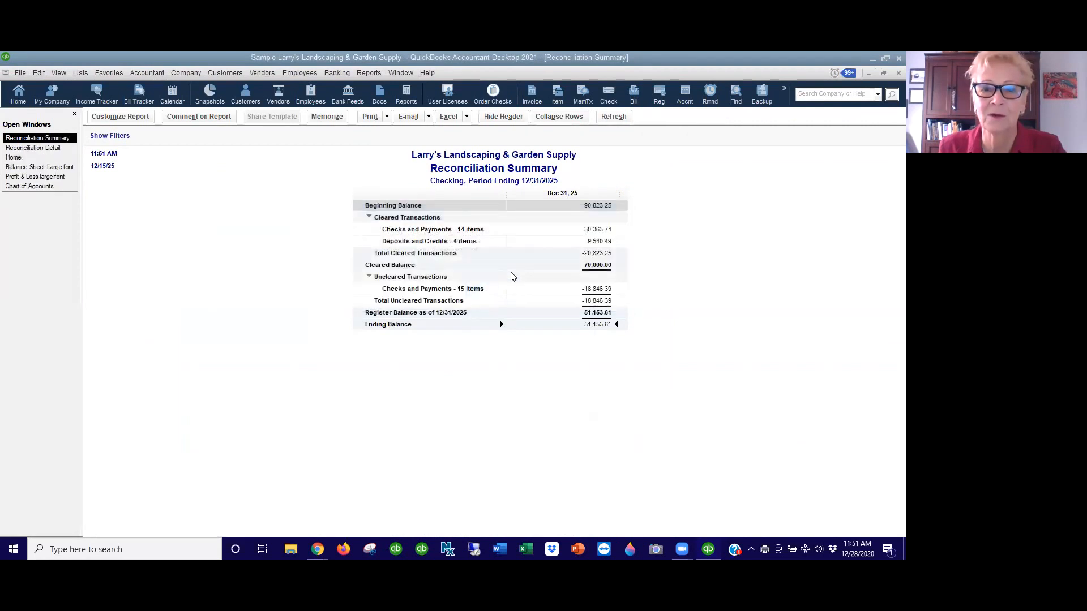
pyautogui.click(898, 74)
pyautogui.click(898, 74)
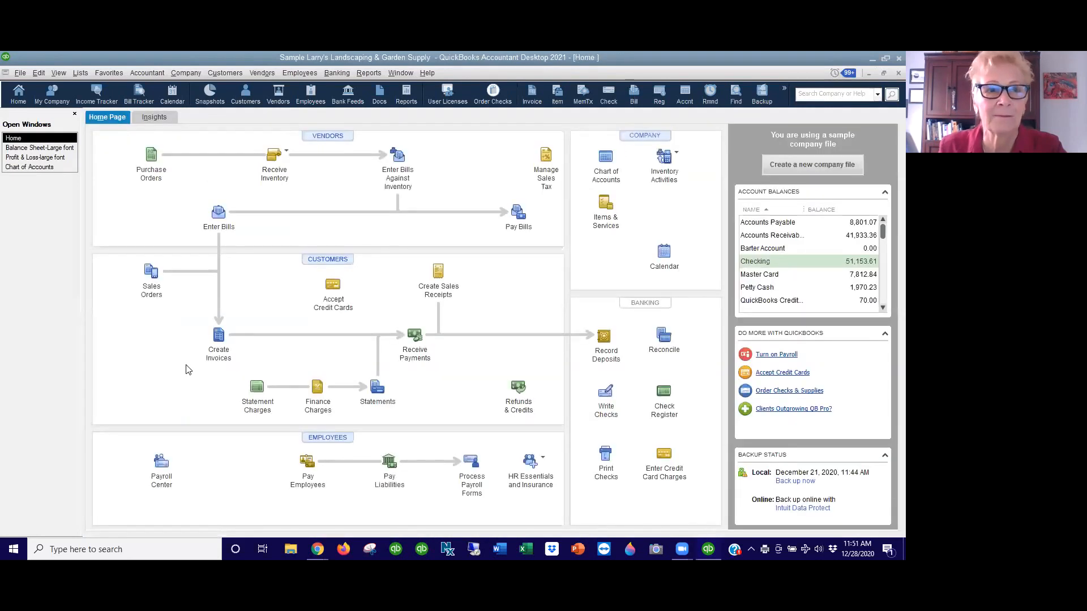
# - Examine the transactions behind Reconciliation Discrepancies in the October through December 2025 Profit & Loss report
pyautogui.click(38, 158)
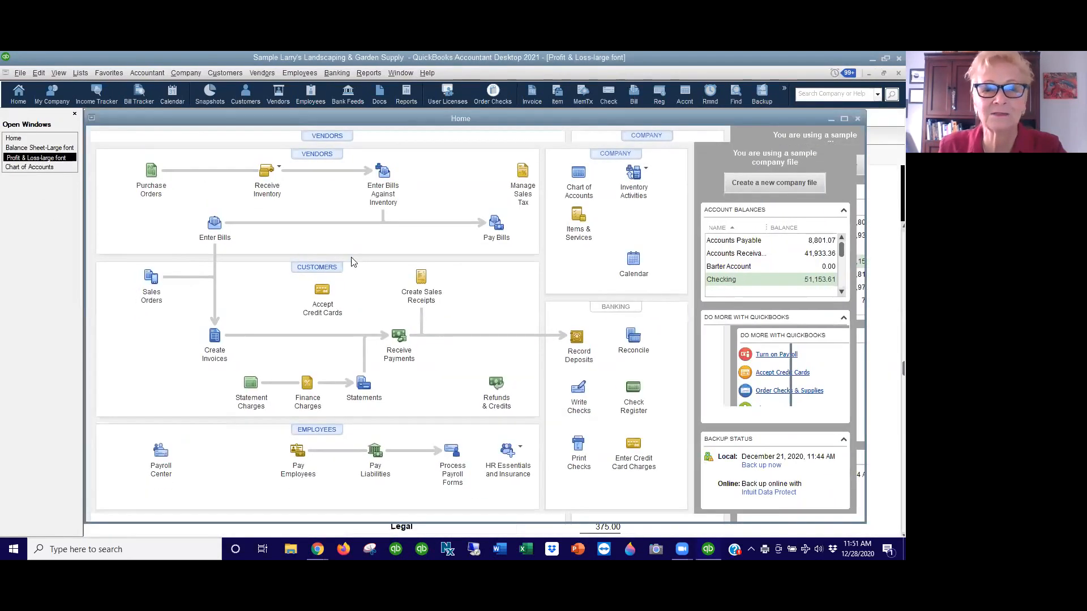
pyautogui.scroll(5, 351, 309)
pyautogui.scroll(3, 351, 309)
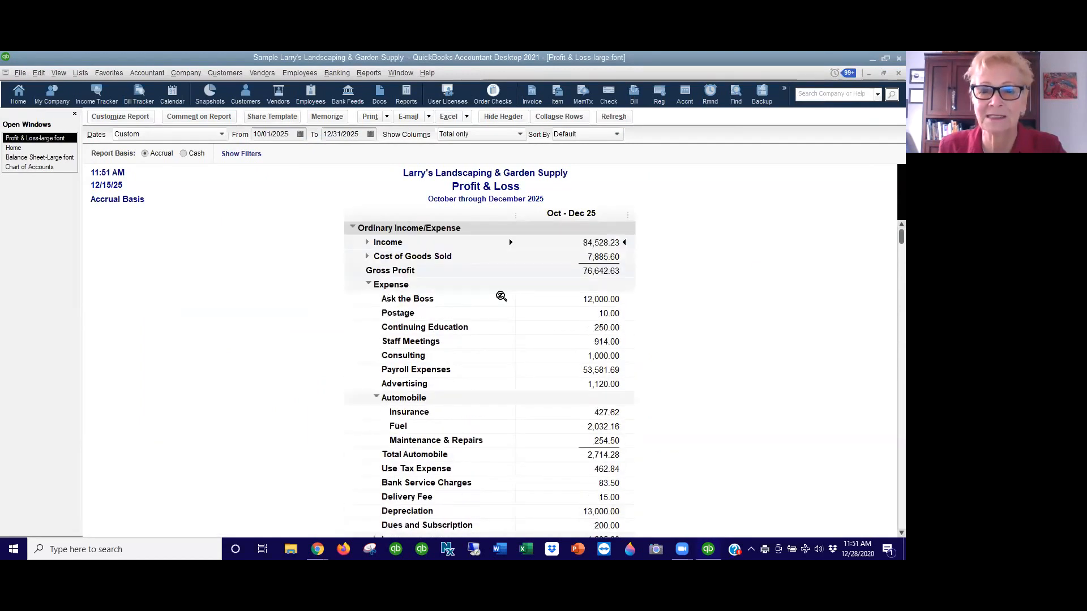
pyautogui.scroll(-10, 612, 308)
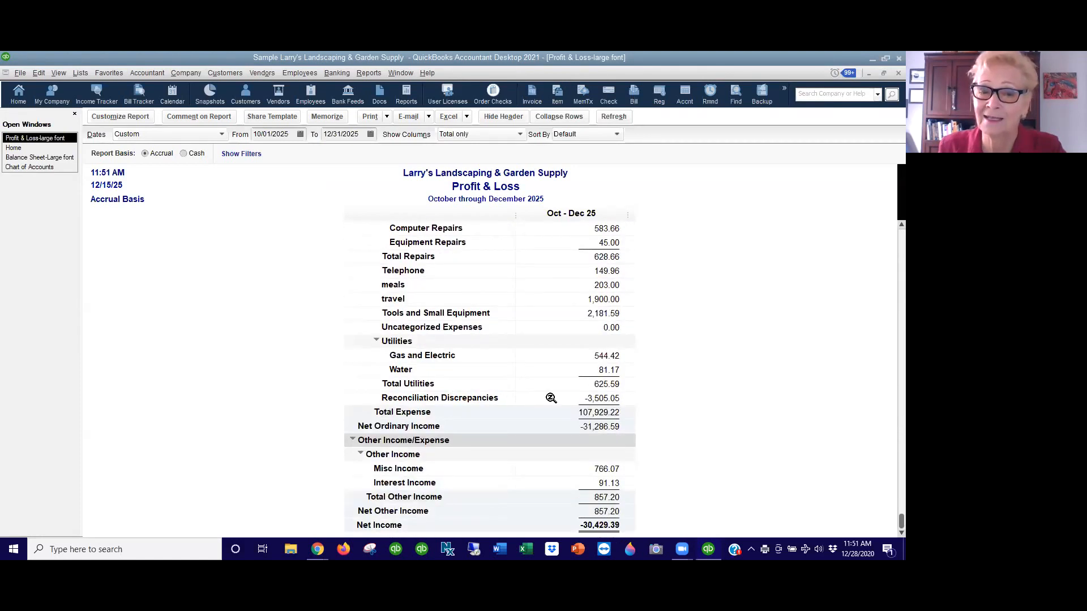
pyautogui.doubleClick(610, 400)
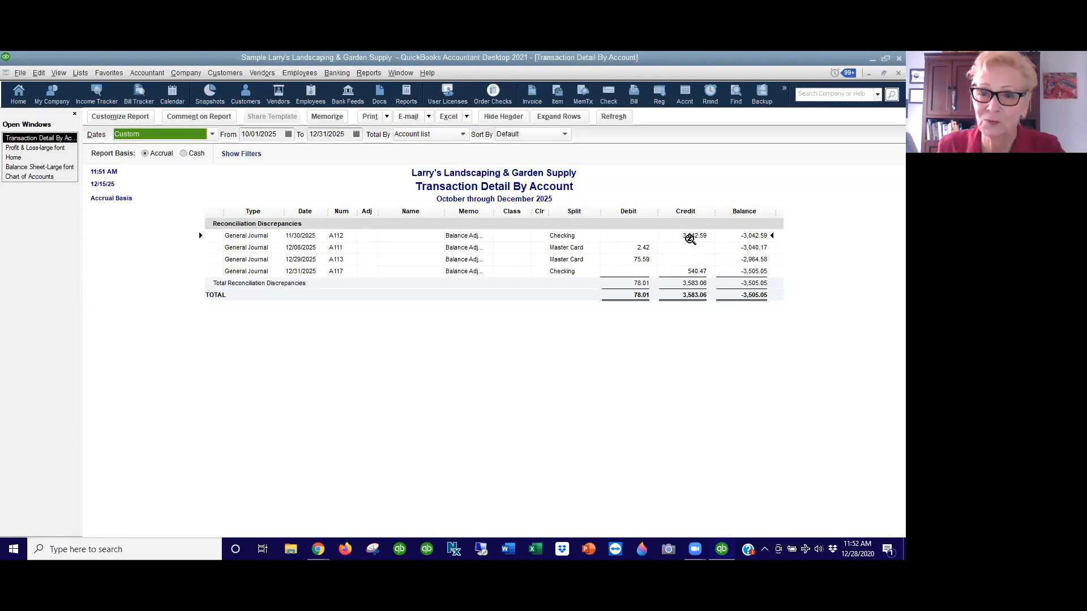
pyautogui.click(899, 74)
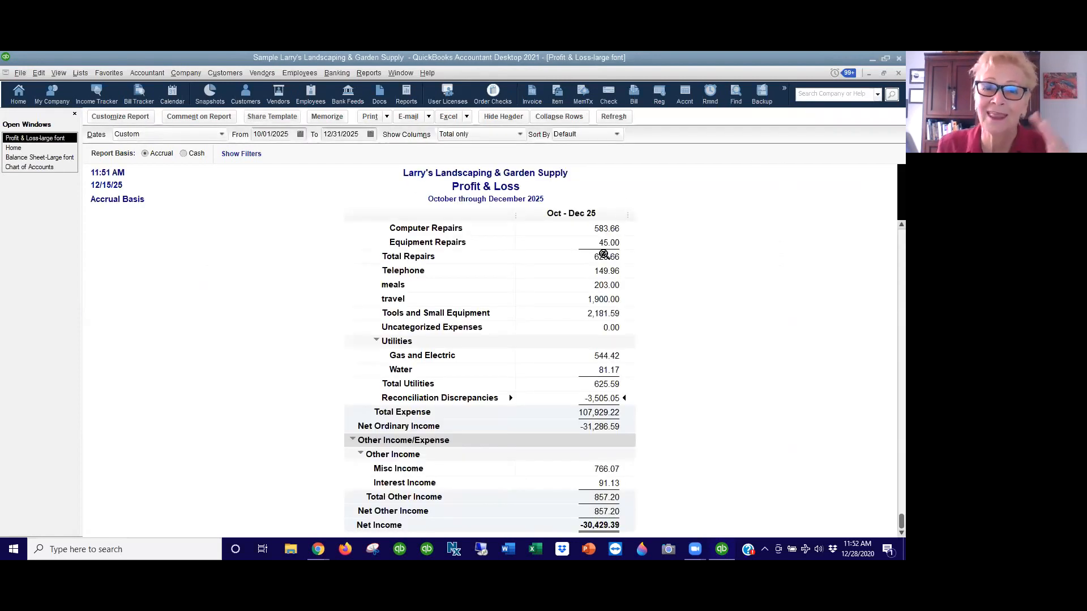
pyautogui.scroll(7, 583, 310)
pyautogui.scroll(9, 583, 310)
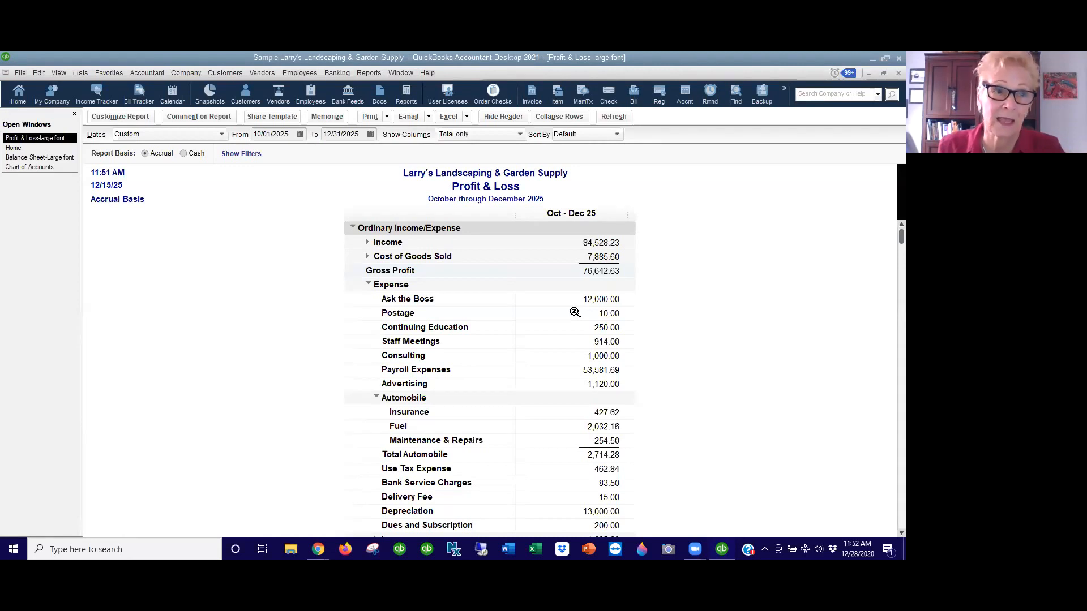
# - Begin reconciling the Visa - Capital One credit card for 11/30/2025 with an ending balance of 18,000.00
pyautogui.click(342, 74)
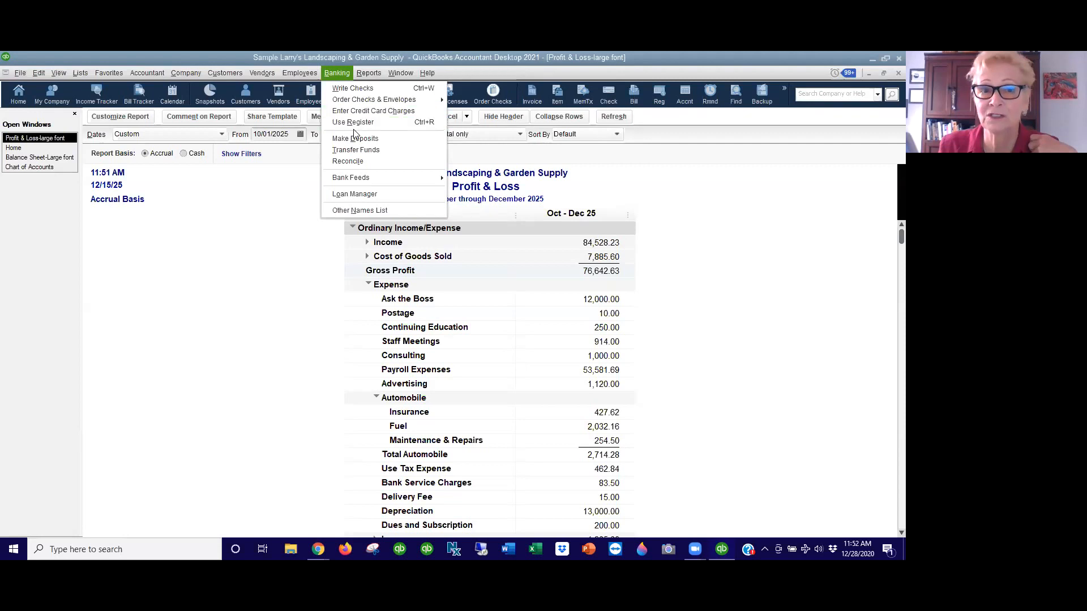
pyautogui.click(355, 165)
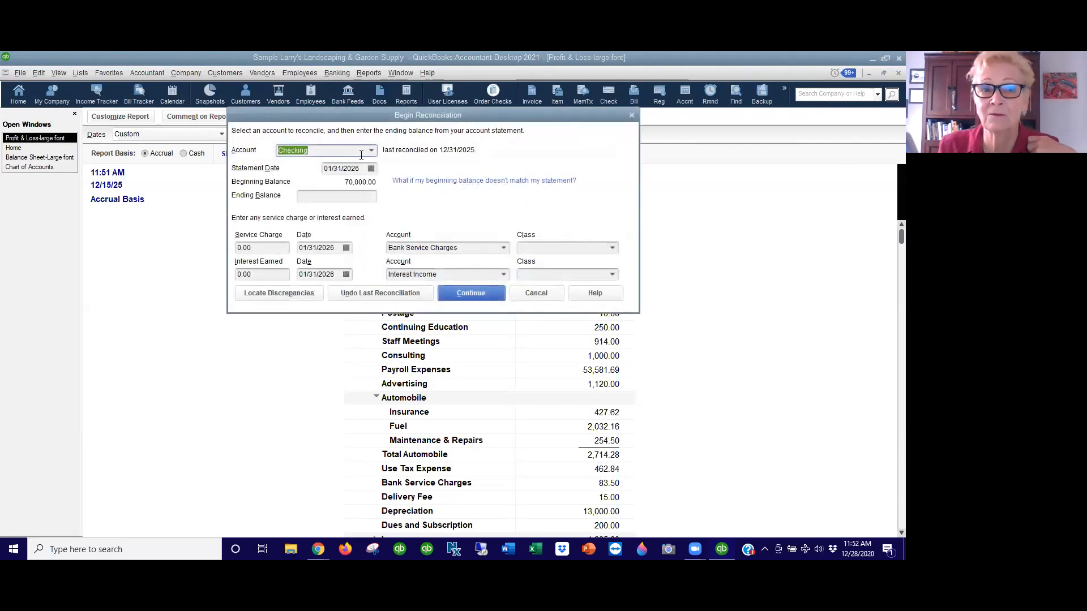
pyautogui.click(371, 150)
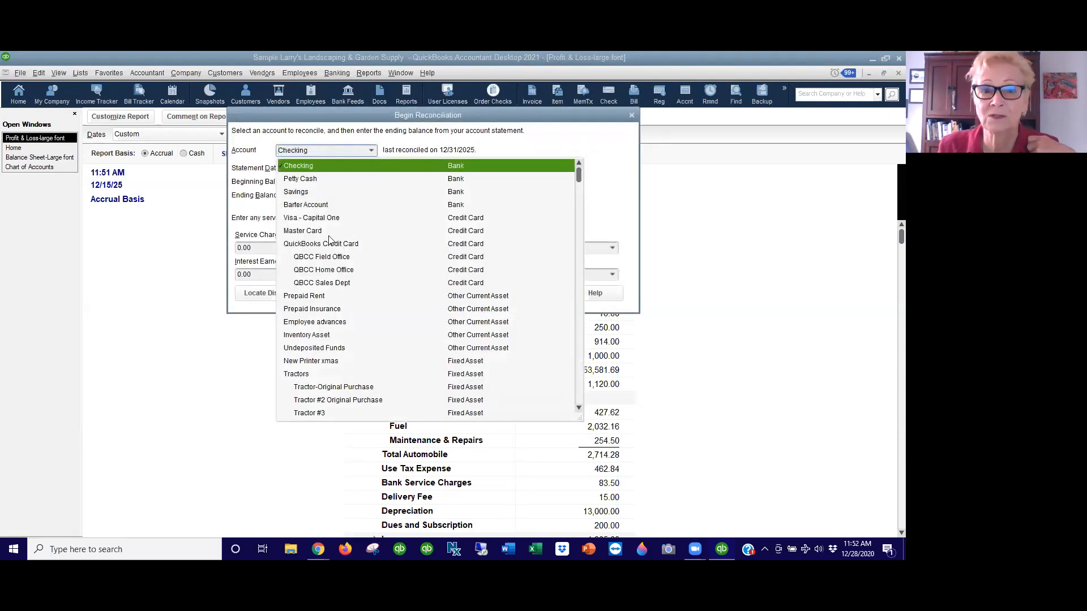
pyautogui.click(324, 219)
pyautogui.click(346, 195)
pyautogui.write('18')
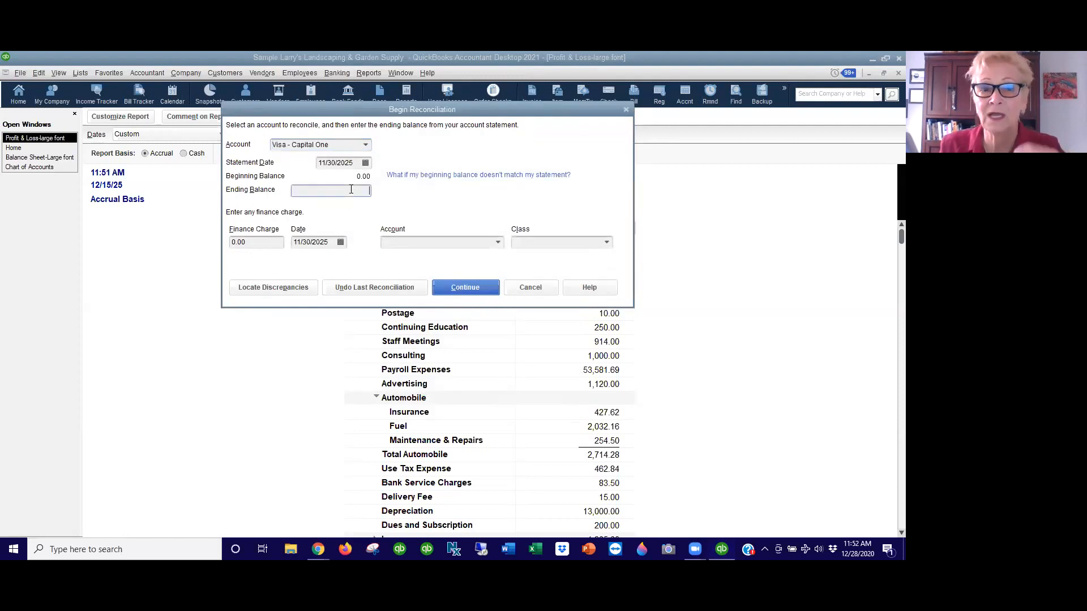
pyautogui.write('000')
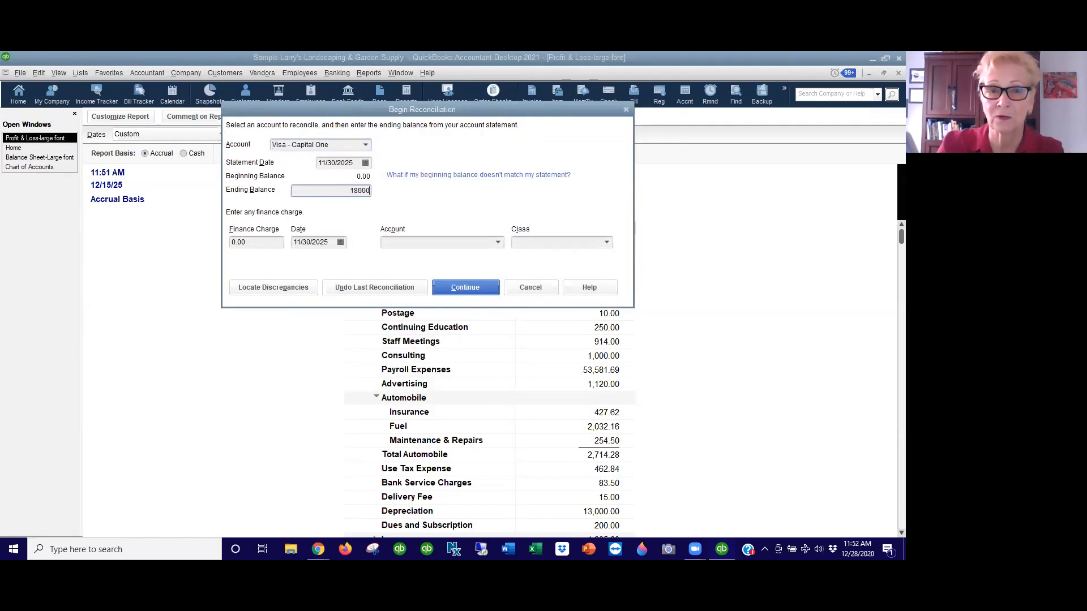
pyautogui.click(479, 290)
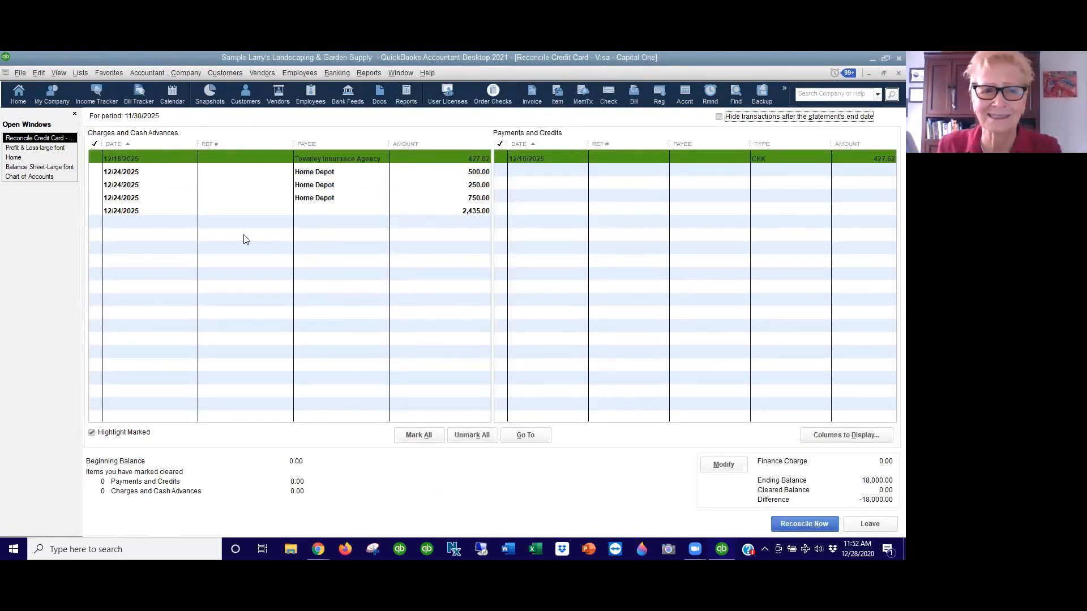
# - Mark the 427.62, 500.00, 250.00, 750.00 and 2,435.00 charges and the 427.62 payment as cleared
pyautogui.click(95, 159)
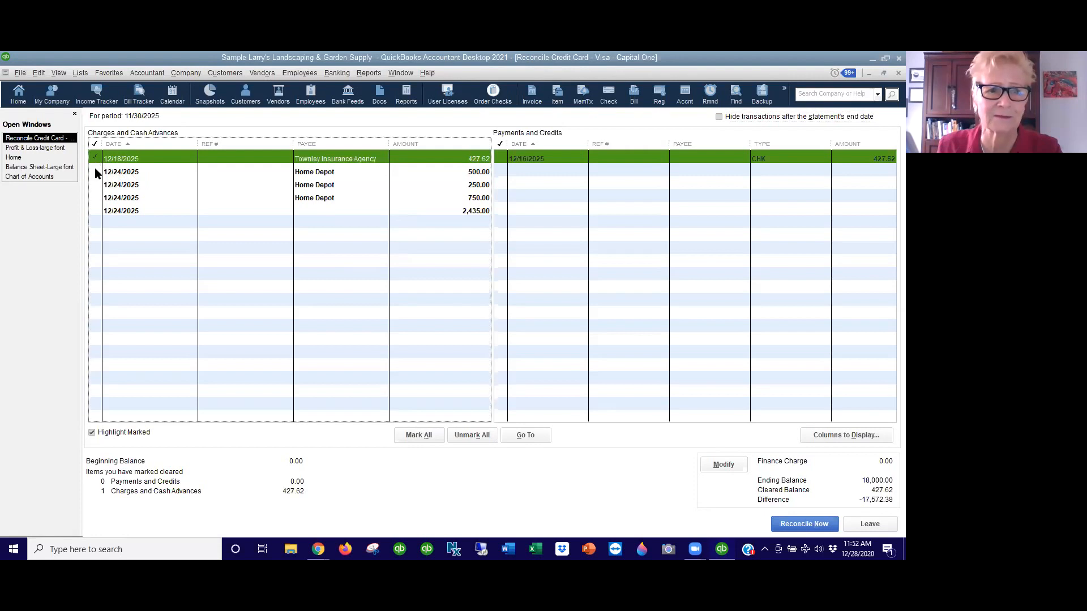
pyautogui.click(95, 172)
pyautogui.click(97, 185)
pyautogui.click(97, 198)
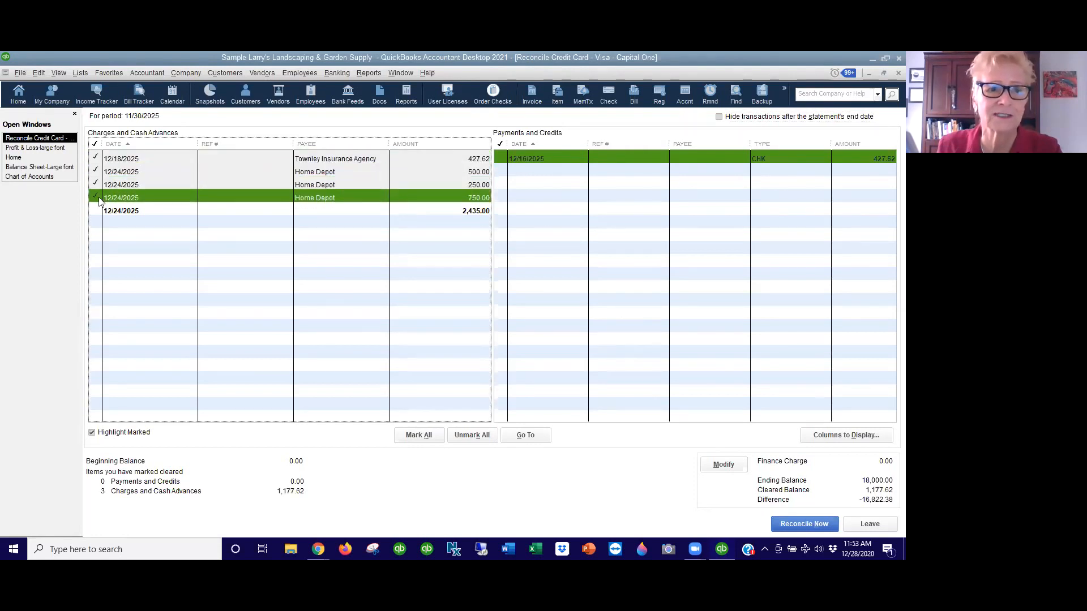
pyautogui.click(98, 211)
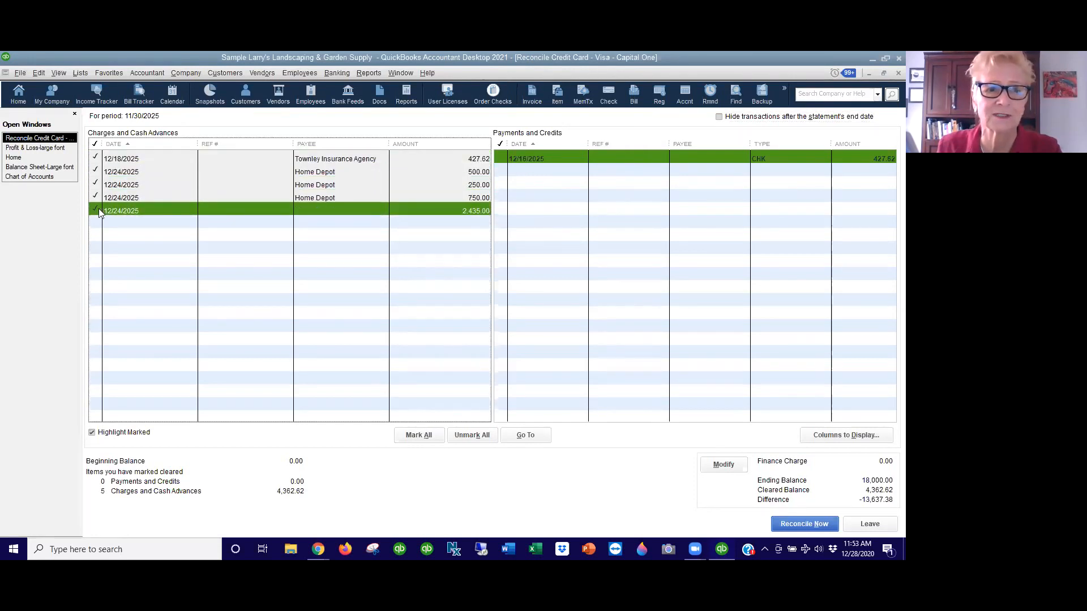
pyautogui.click(504, 159)
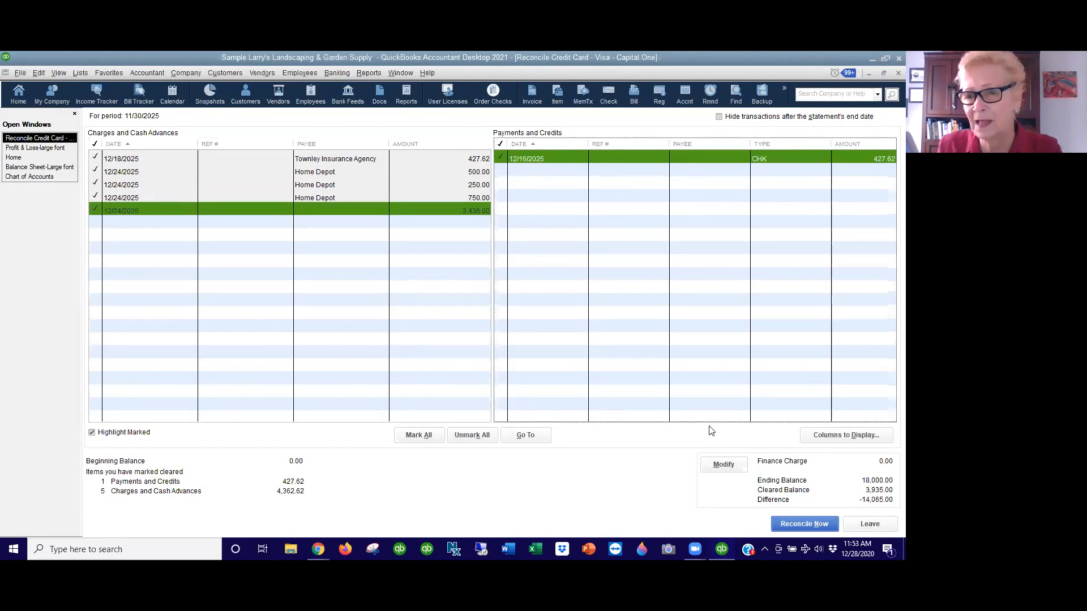
# - Modify the Visa - Capital One statement's ending balance to 3,935.00
pyautogui.click(723, 464)
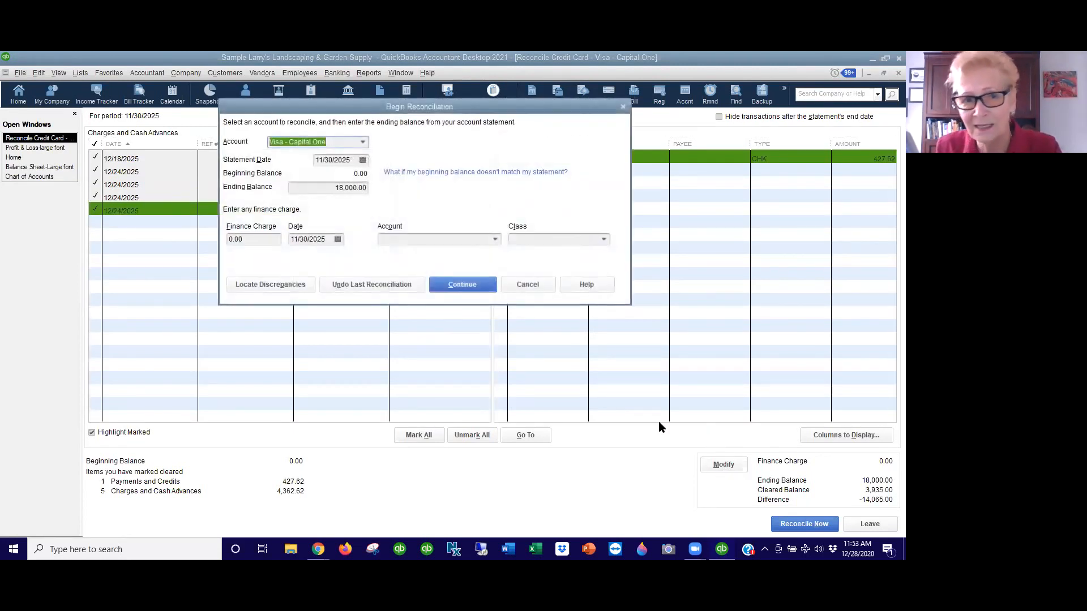
pyautogui.click(334, 191)
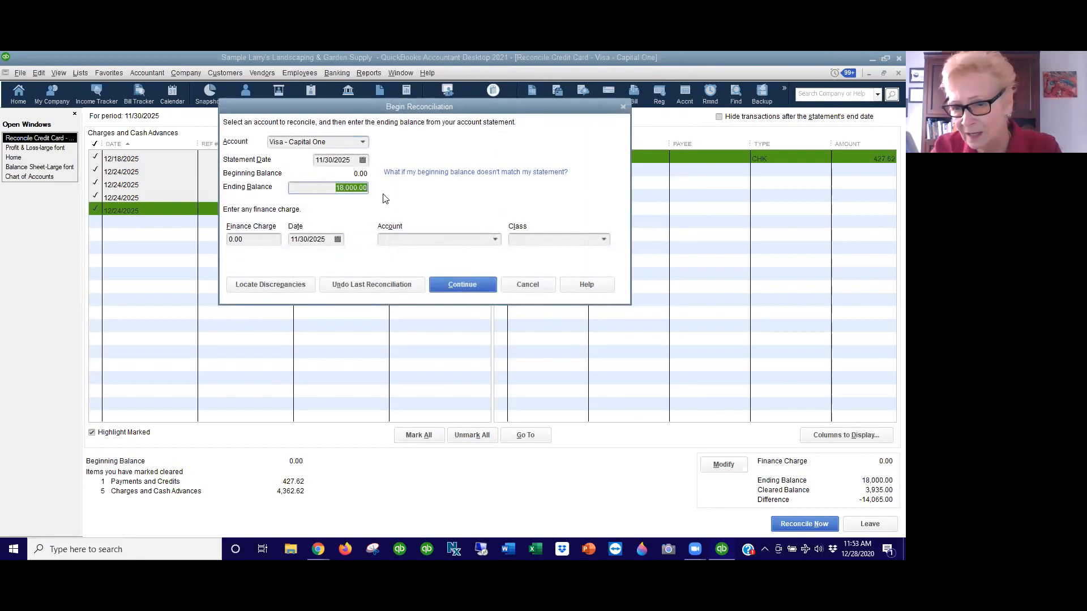
pyautogui.write('3935')
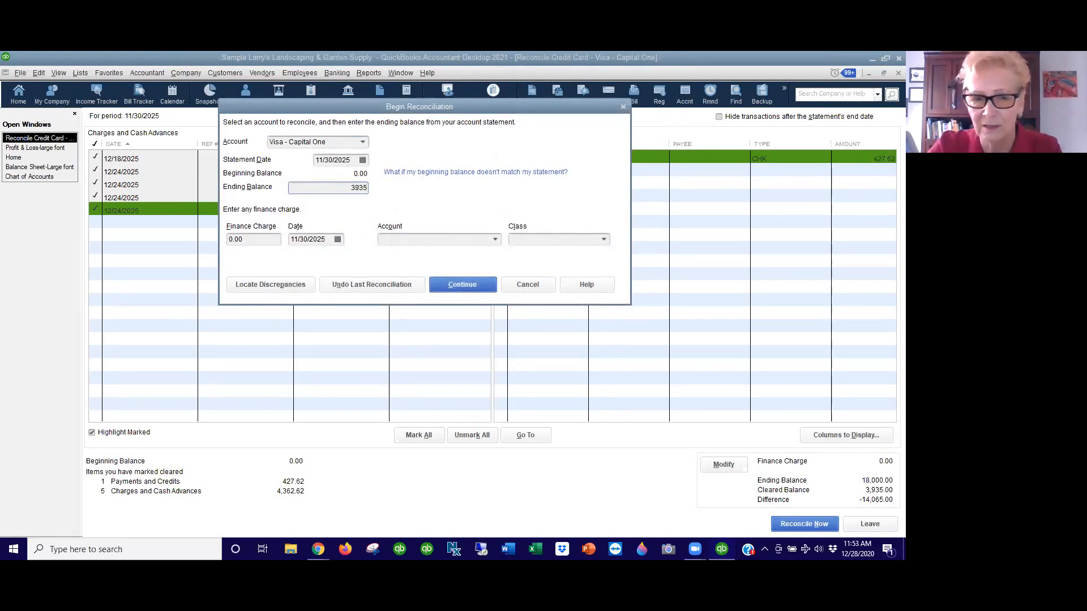
pyautogui.press('Tab')
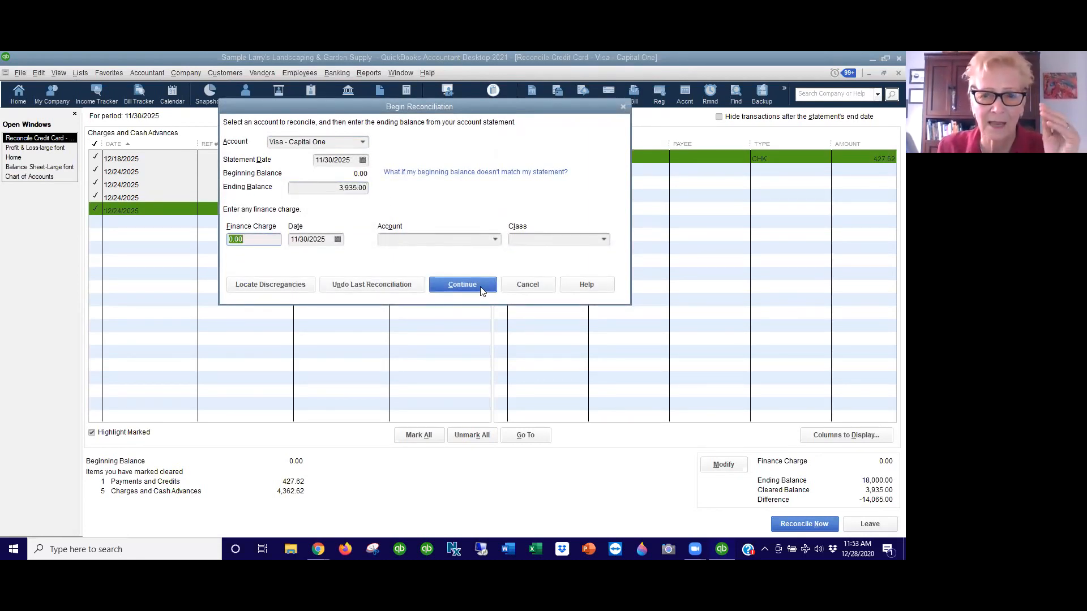
pyautogui.click(462, 285)
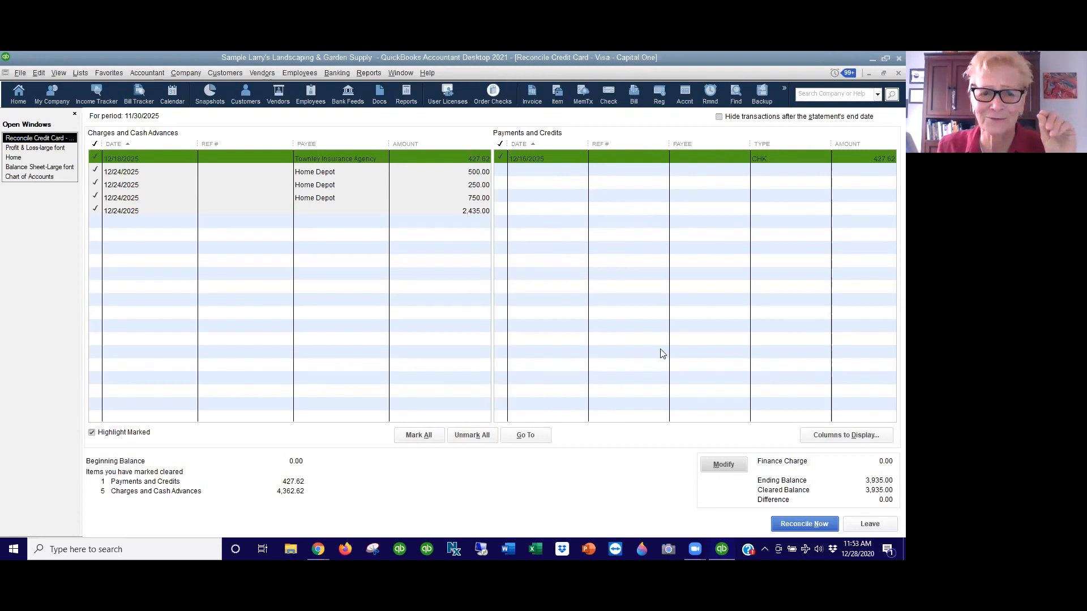
# - Review the ending balance in the Visa reconciliation's opening details and return to the transaction list
pyautogui.click(727, 465)
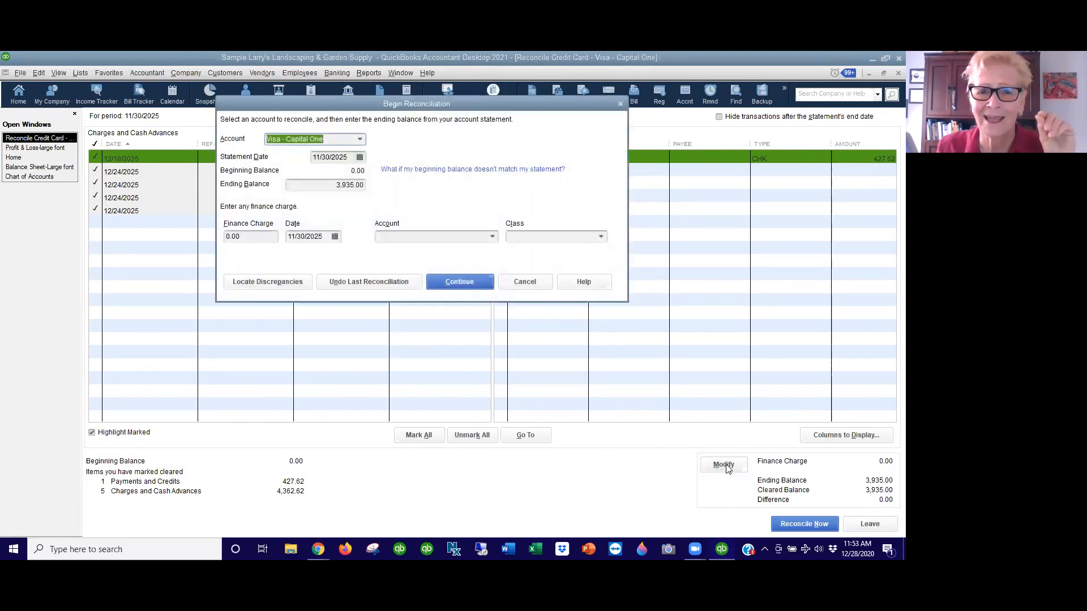
pyautogui.click(309, 184)
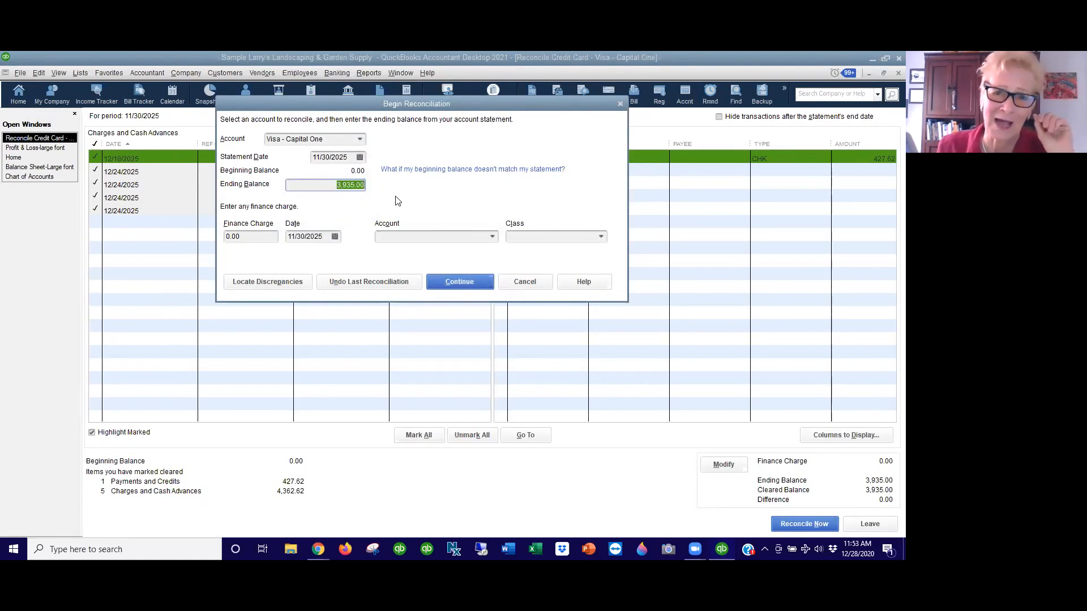
pyautogui.click(457, 282)
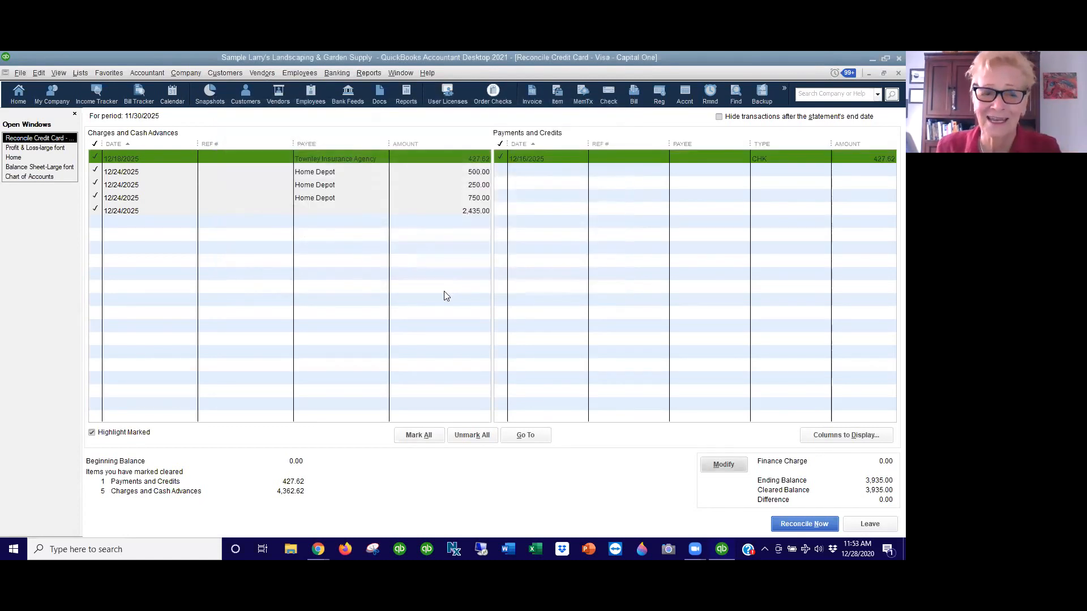